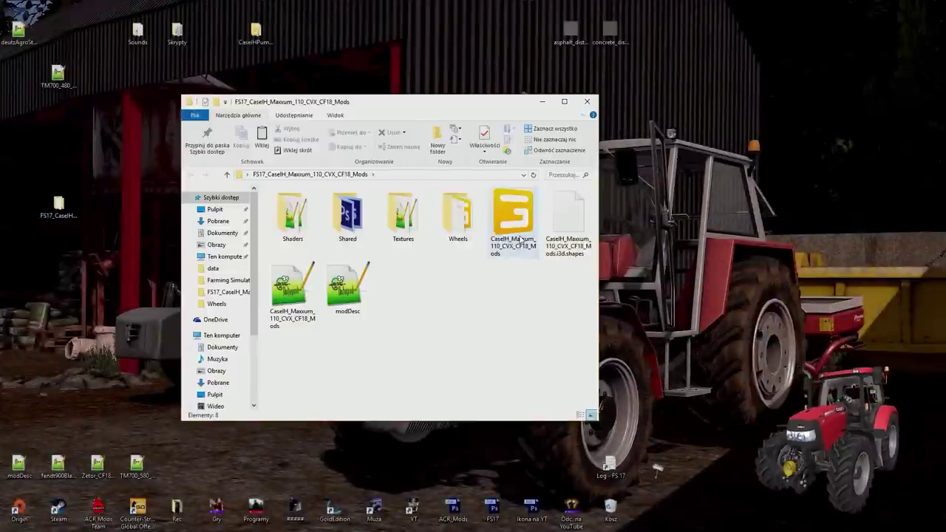
Step: Open CaseIH_Maxxum_110_CVX_CF18_Mods.i3d from the mod folder in GIANTS Editor
double_click(437, 238)
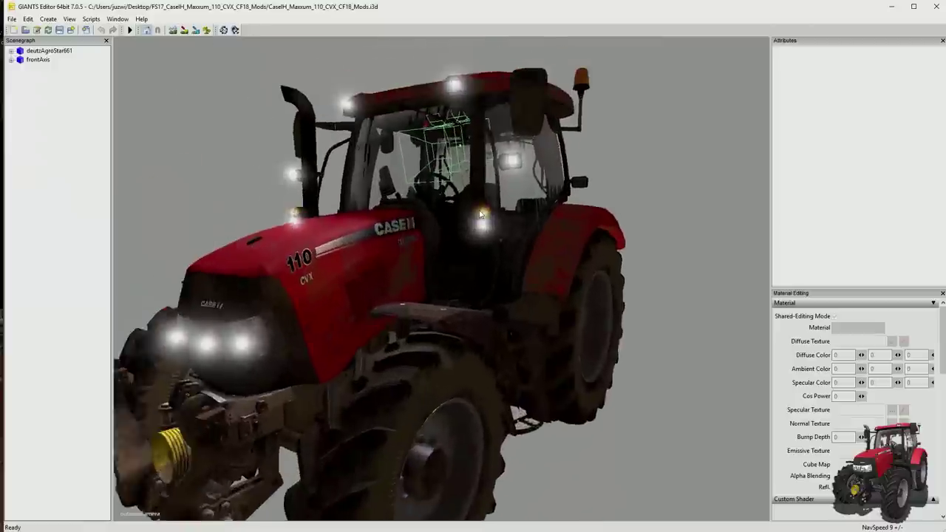
Step: Add a light to the scene and inspect the pont_avant front axle's custom shader RDT values
click(48, 19)
click(62, 40)
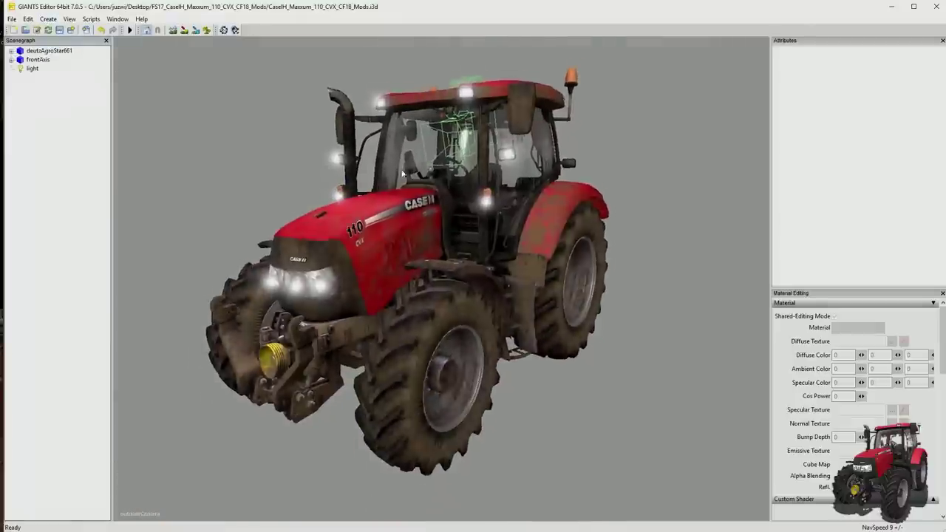
scroll(405, 156, down, 1)
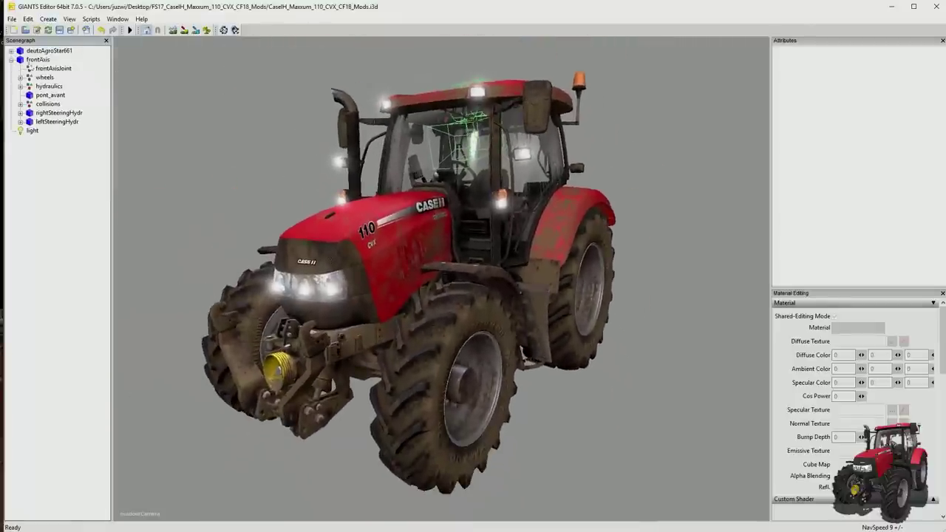
click(46, 94)
scroll(887, 185, down, 3)
scroll(887, 340, down, 2)
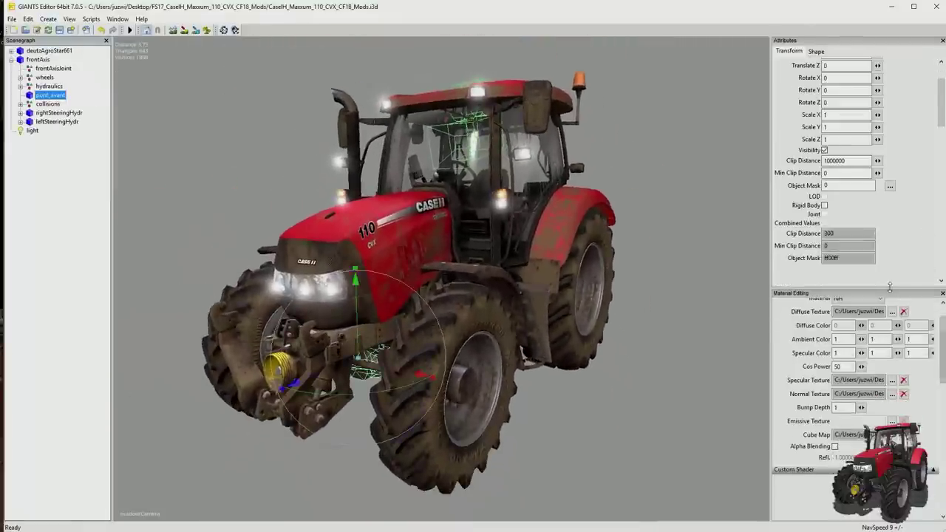
drag(890, 287, 890, 177)
click(879, 357)
click(891, 401)
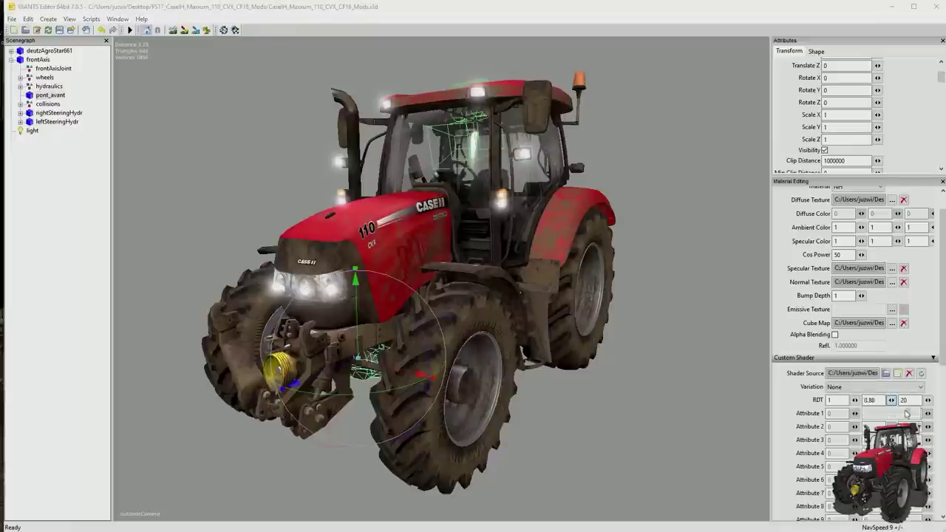
Step: Review rightSteeringHydr, the front-left wheel's tire and rim parts, and fenderLeft
click(51, 113)
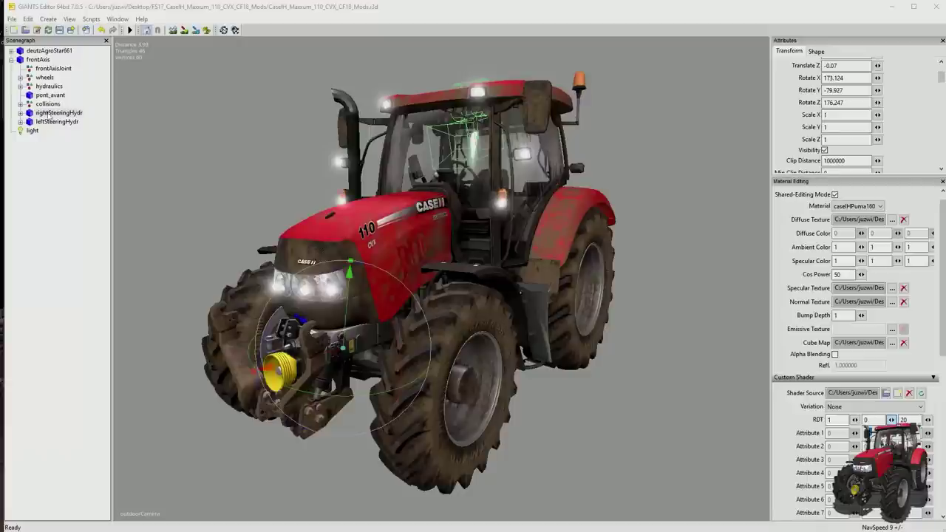
click(44, 77)
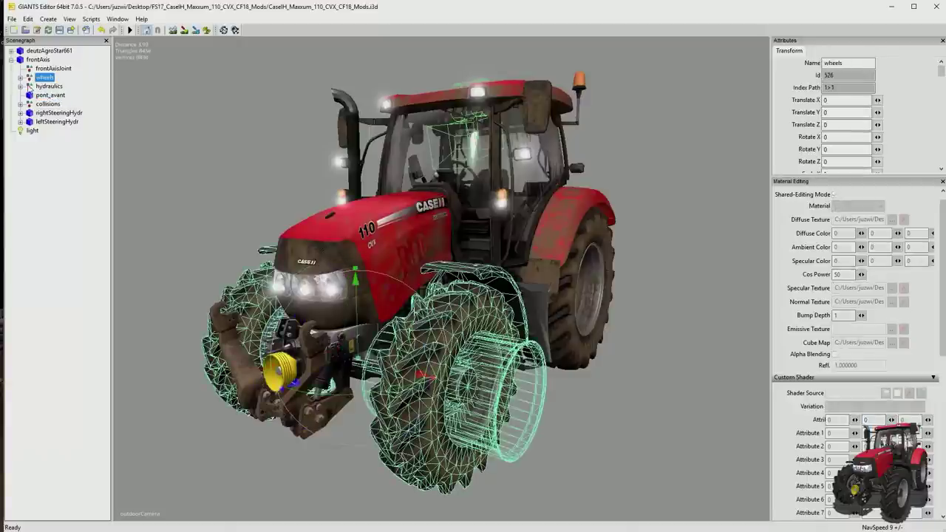
click(21, 77)
click(41, 96)
key(Right)
key(Right)
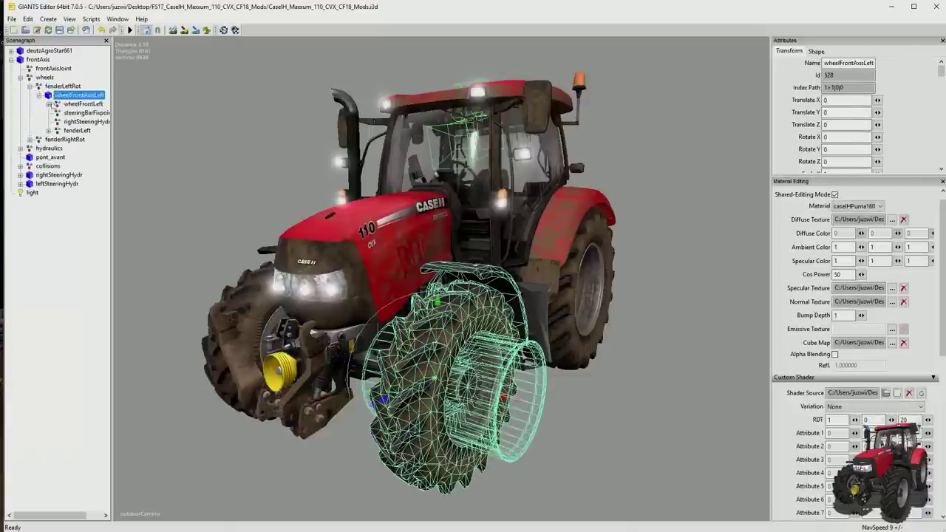
key(Right)
key(Right)
key(Right)
key(Right)
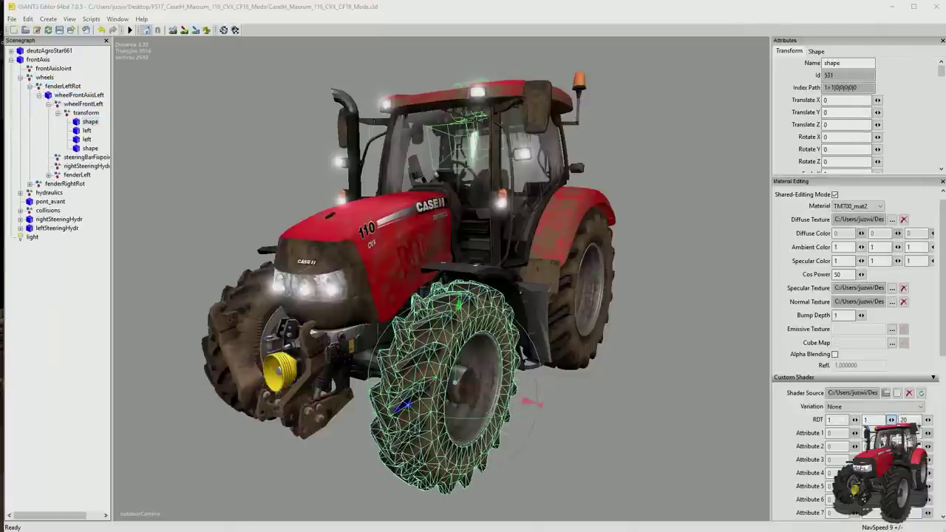
key(Down)
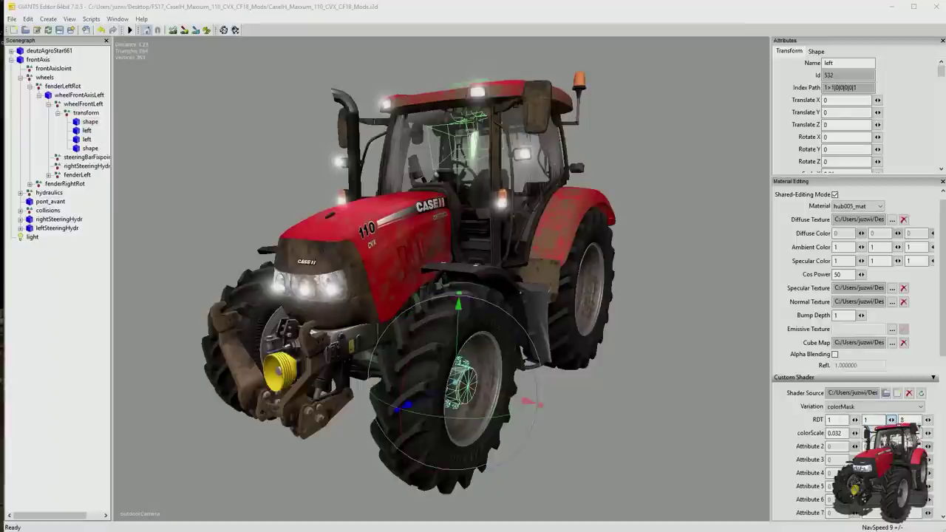
key(Down)
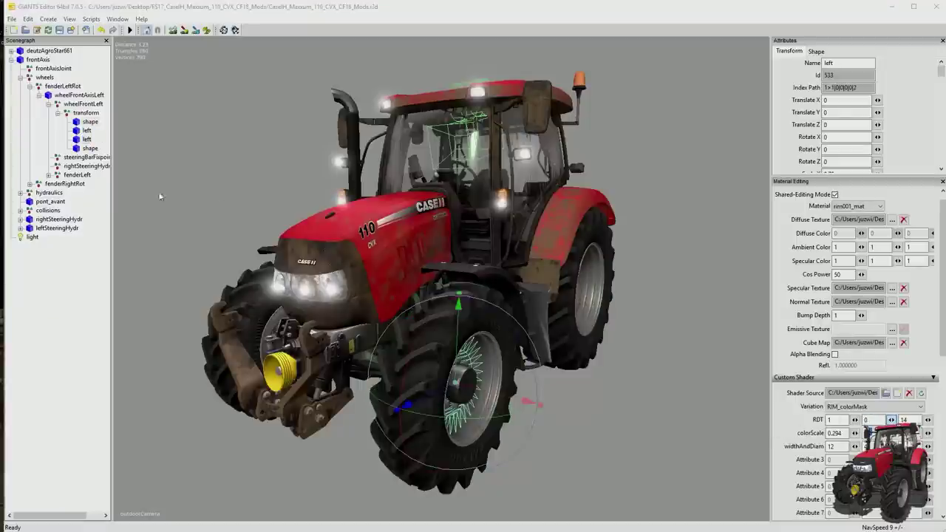
key(Down)
click(57, 112)
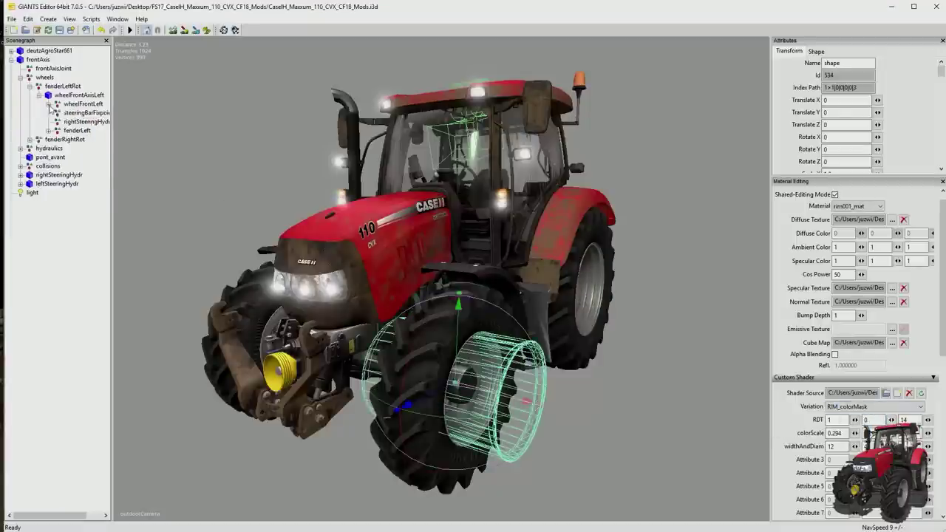
click(48, 130)
click(87, 139)
Step: Expand Cabine and step through vitre_avant, toit_ouvrant, fenetre_arriere and seatTransFix
click(11, 59)
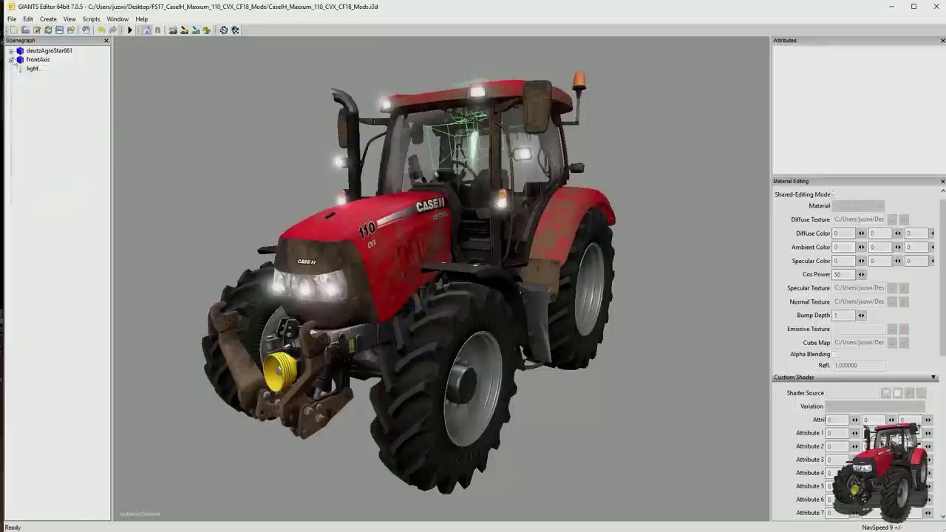
click(20, 165)
click(59, 174)
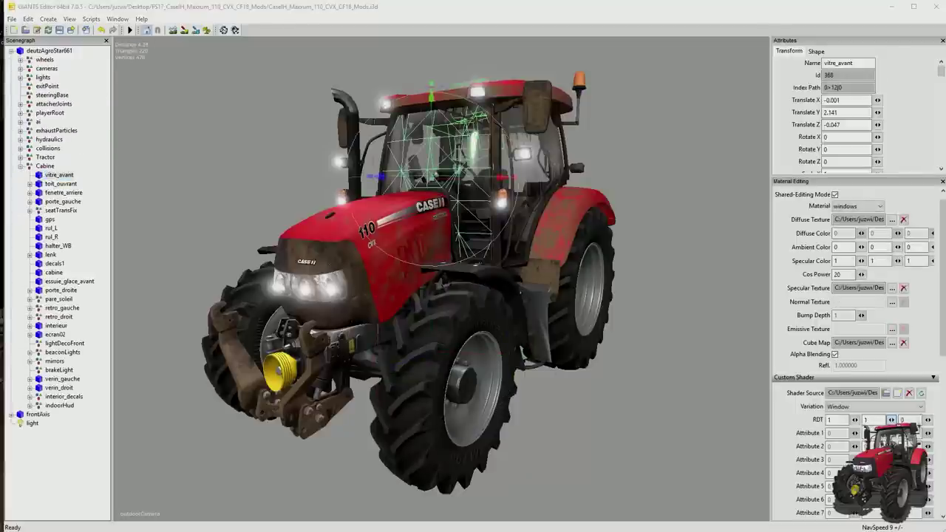
key(Down)
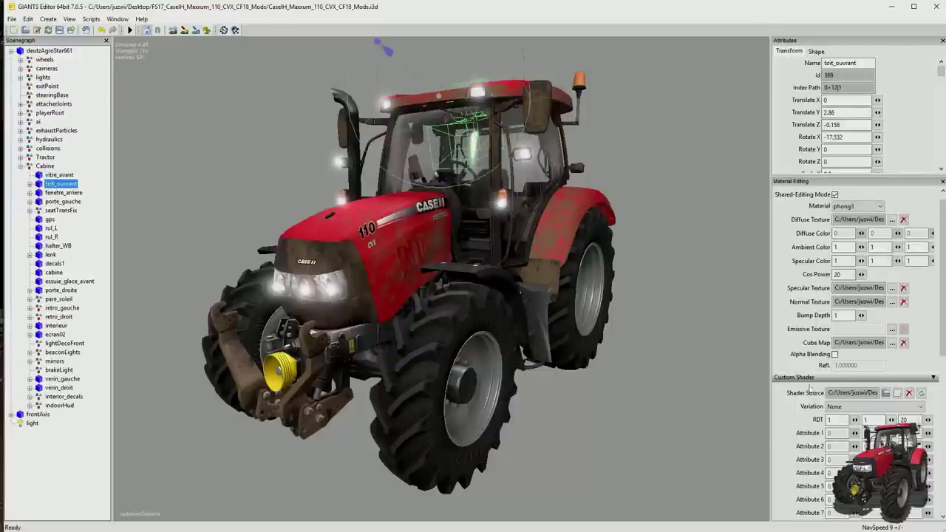
key(Down)
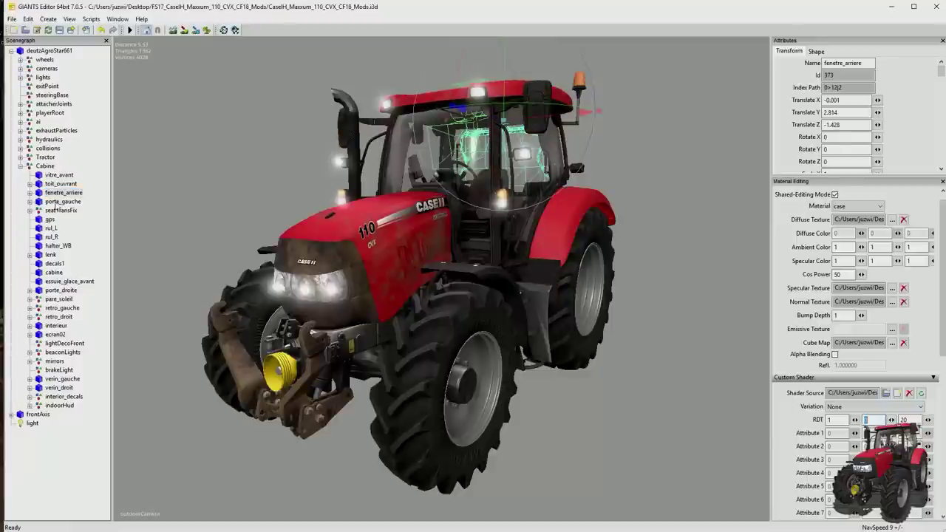
key(Down)
key(Down)
Step: Lower the gps part's RDT value to 0.17, then review rul_L, pare_soleil and interieur
click(54, 219)
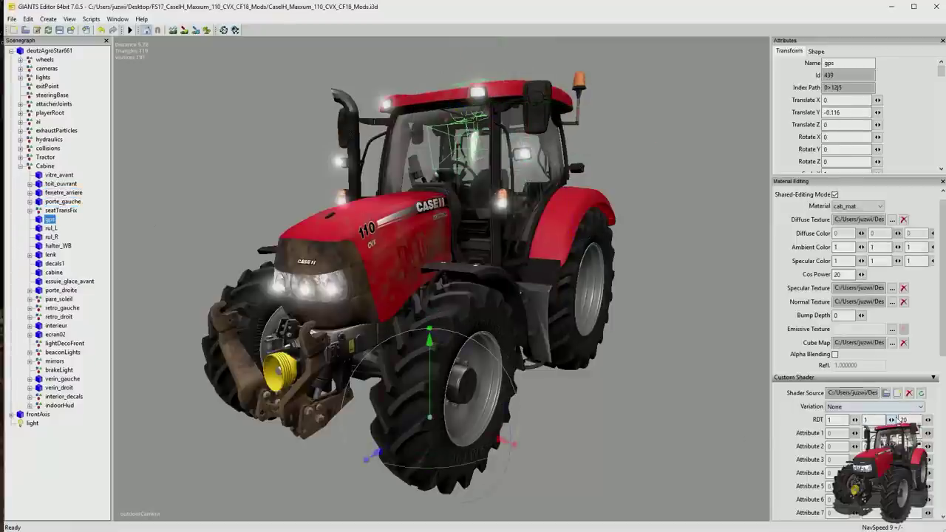
mouse_move(892, 419)
mouse_down()
mouse_move(892, 443)
mouse_move(834, 454)
mouse_up()
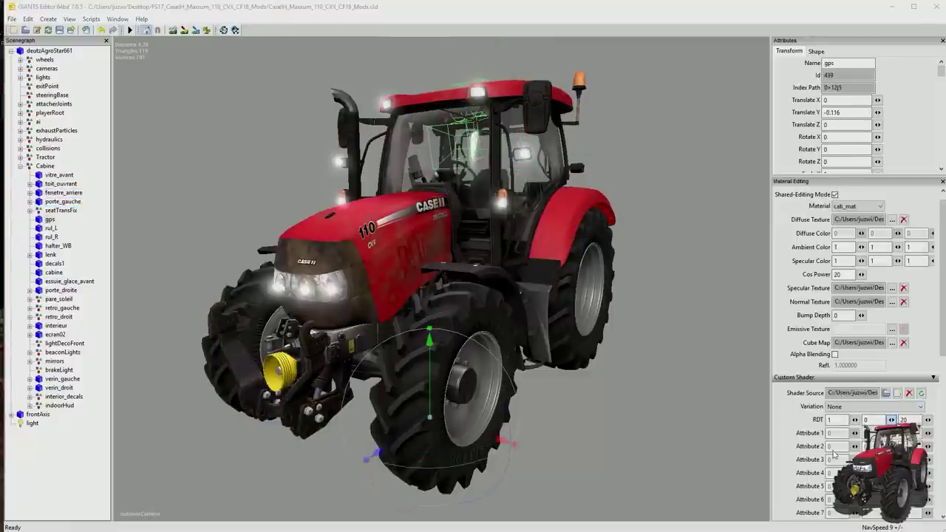
click(60, 229)
click(54, 263)
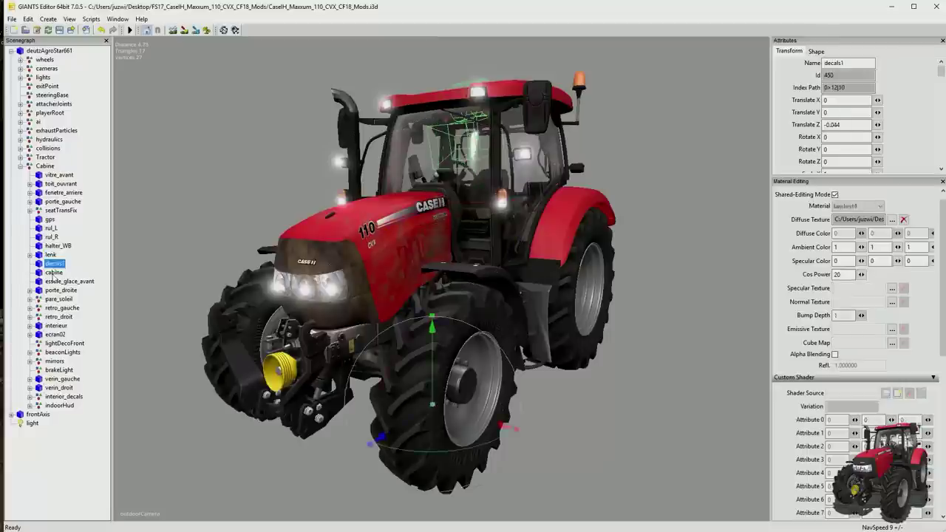
click(59, 281)
click(58, 299)
click(57, 316)
click(55, 325)
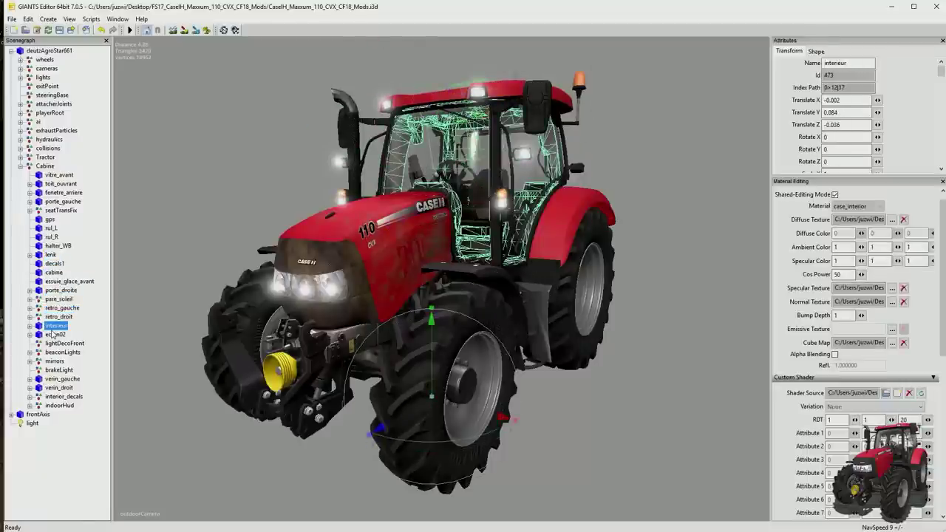
click(894, 436)
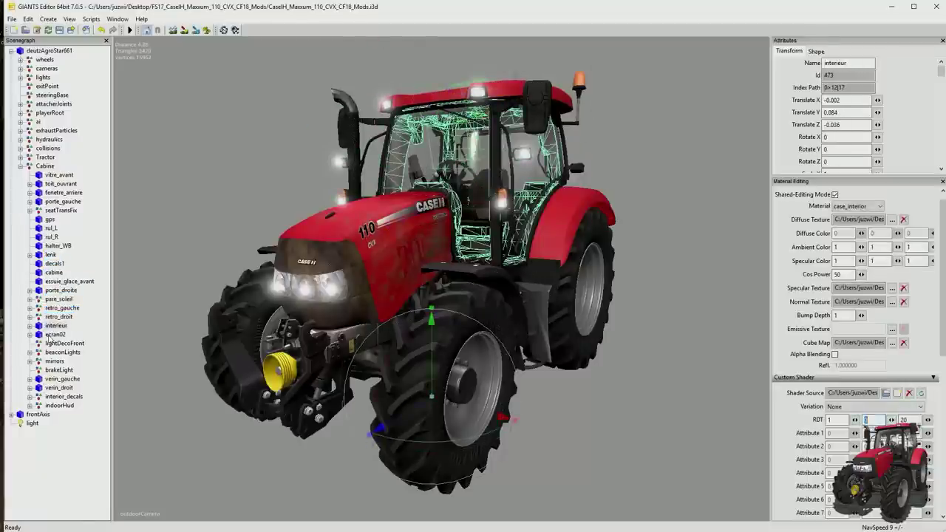
Step: Expand ecran02 and review small_window, verin_gauche, verin_droit and beaconLights
double_click(54, 334)
click(66, 343)
click(56, 370)
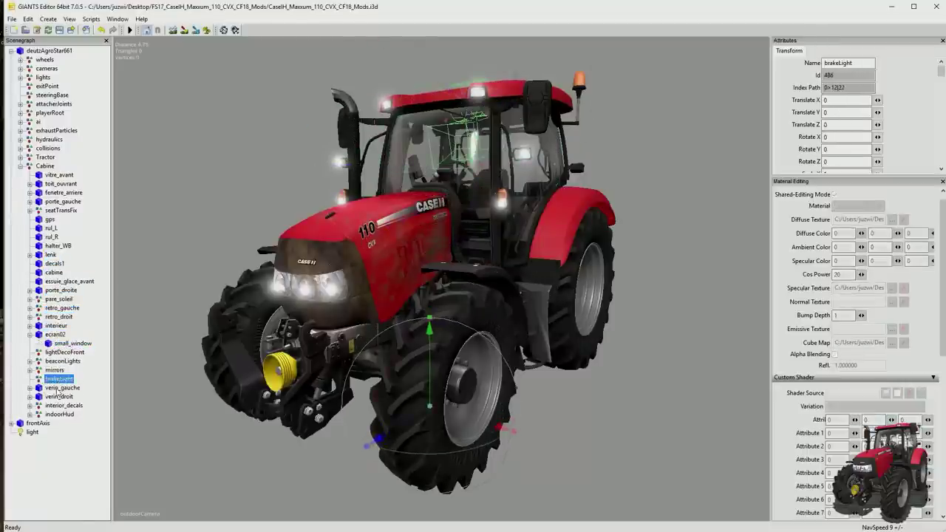
click(59, 388)
click(65, 405)
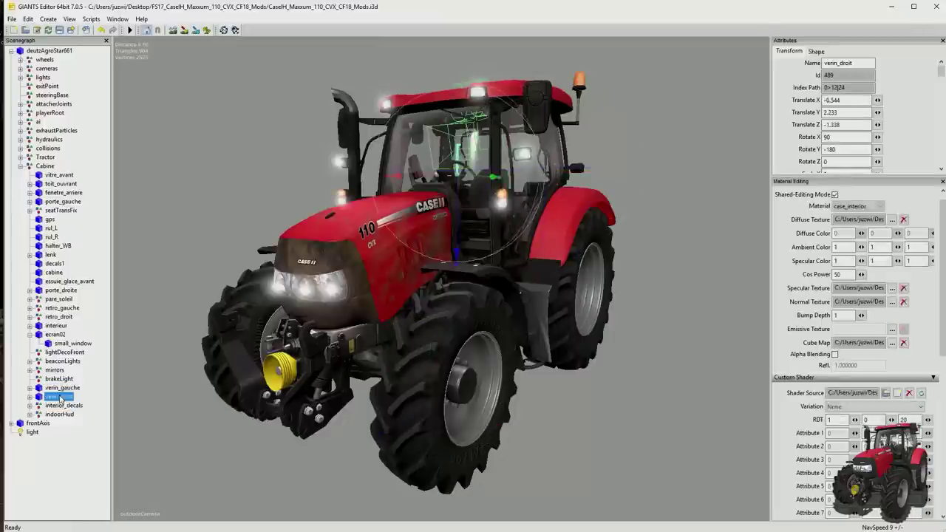
click(59, 414)
click(59, 361)
Step: Collapse Cabine, expand Tractor and review fl_bock, chassi and the capot_case_maxxum_110 hood mesh
key(Left)
key(Left)
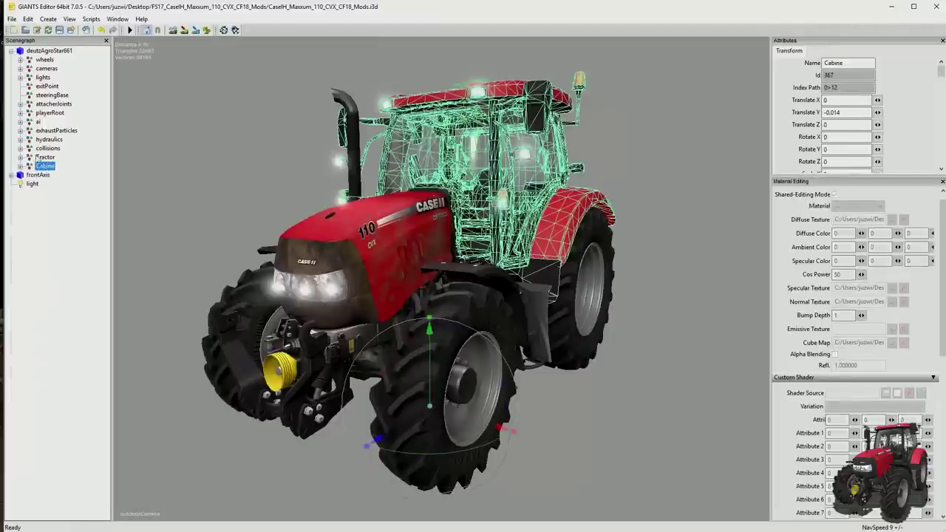
key(Up)
key(Right)
key(Down)
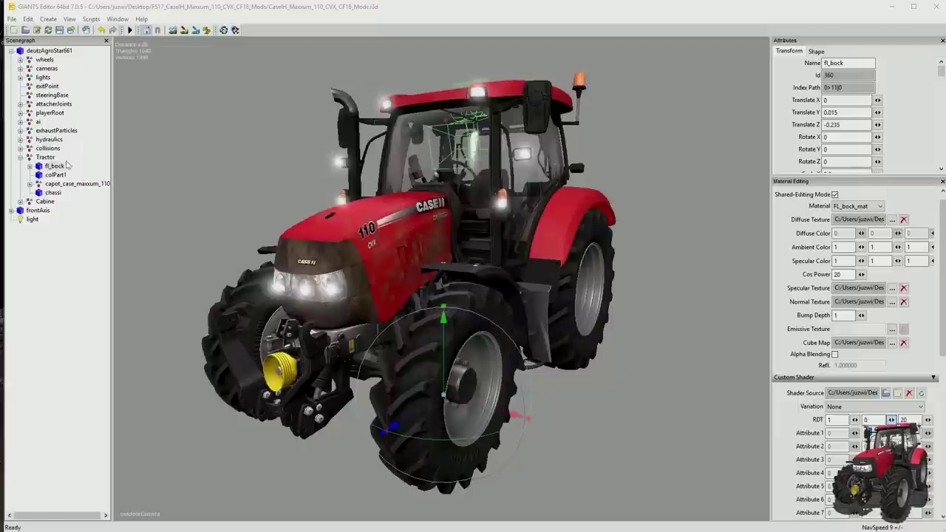
key(Down)
key(Down)
key(Down)
key(Up)
key(Right)
key(Right)
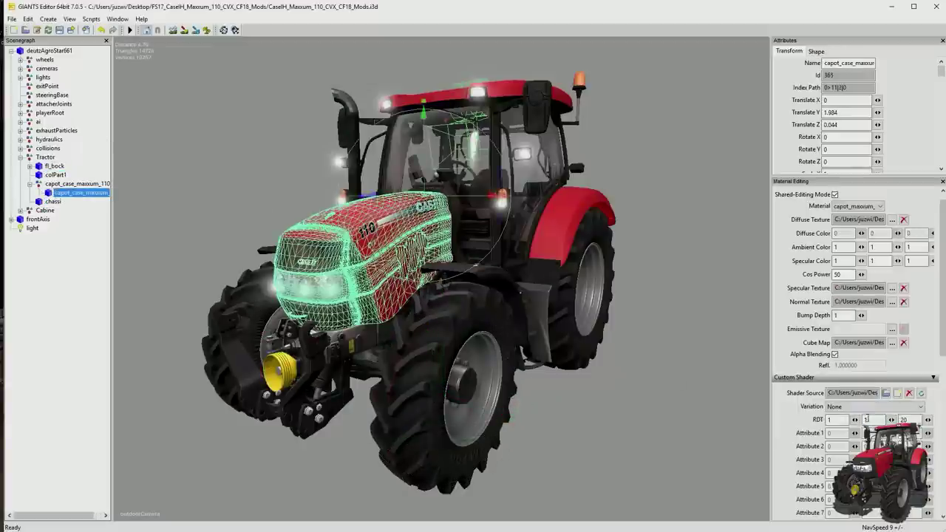
Step: Hide the lights group in the viewport and switch the viewport camera display
click(675, 442)
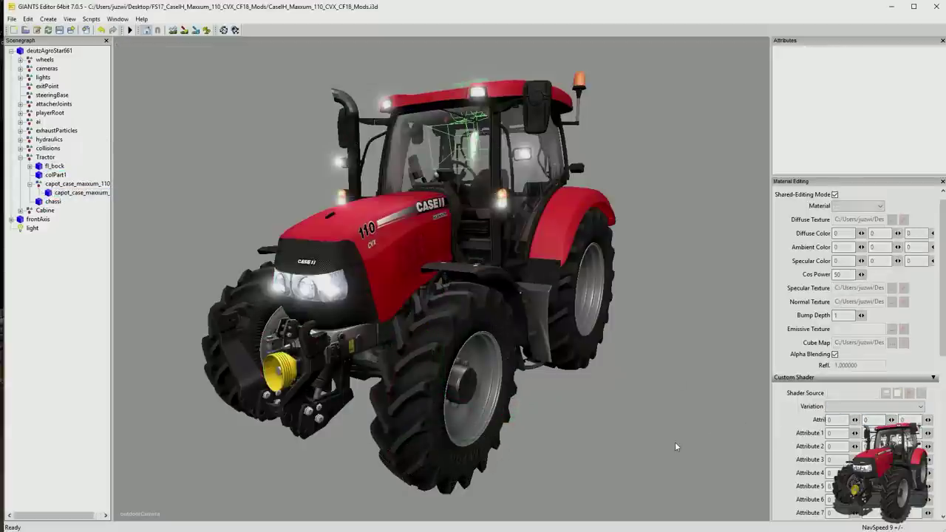
click(549, 108)
scroll(905, 114, down, 2)
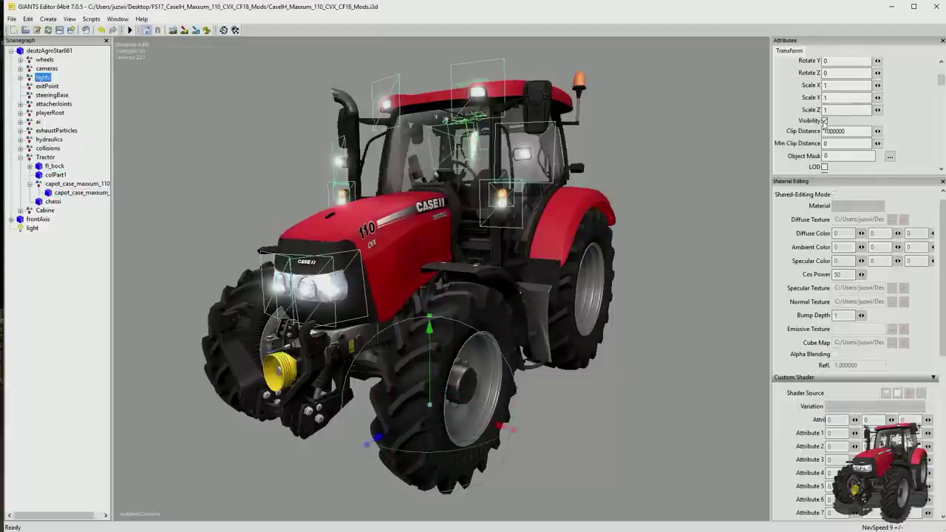
click(219, 113)
right_click(219, 113)
click(341, 215)
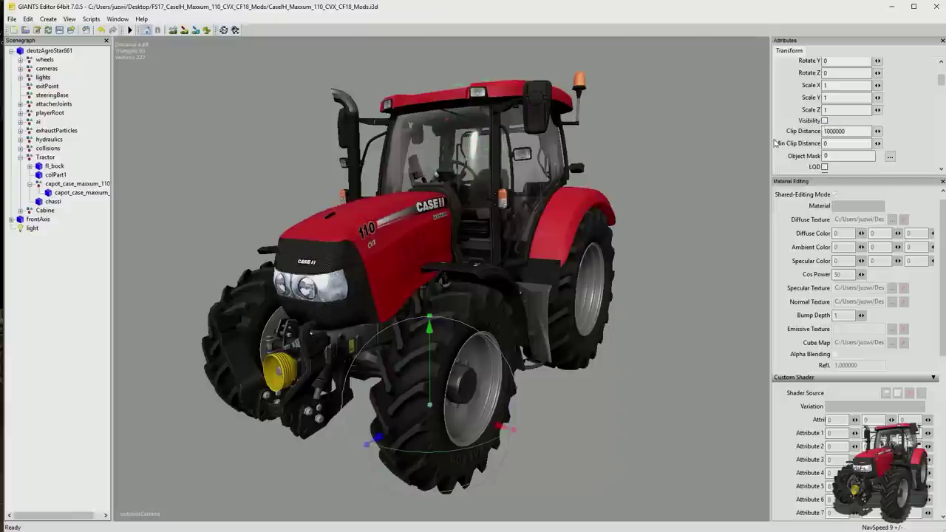
Step: Widen the 3D viewport, clear the selection and minimise GIANTS Editor
drag(770, 138, 874, 139)
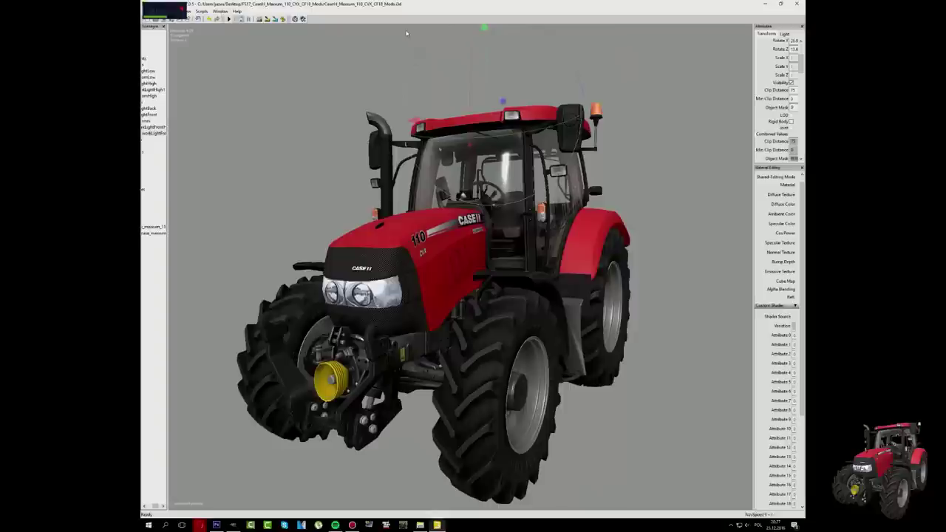
click(251, 53)
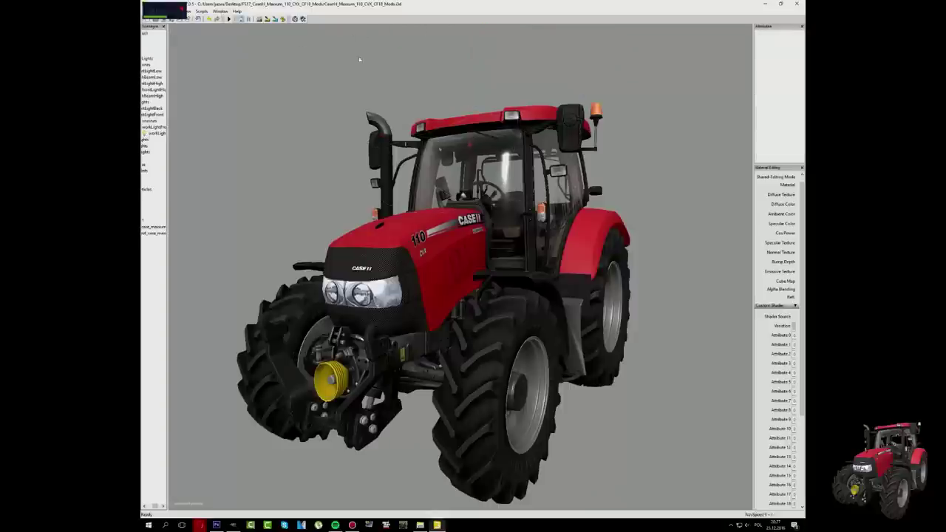
click(767, 4)
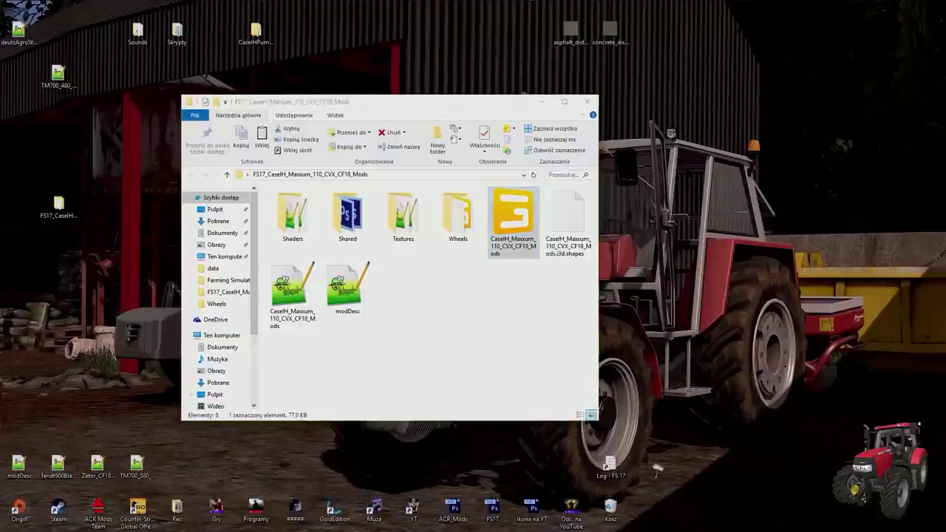
drag(345, 35, 312, 65)
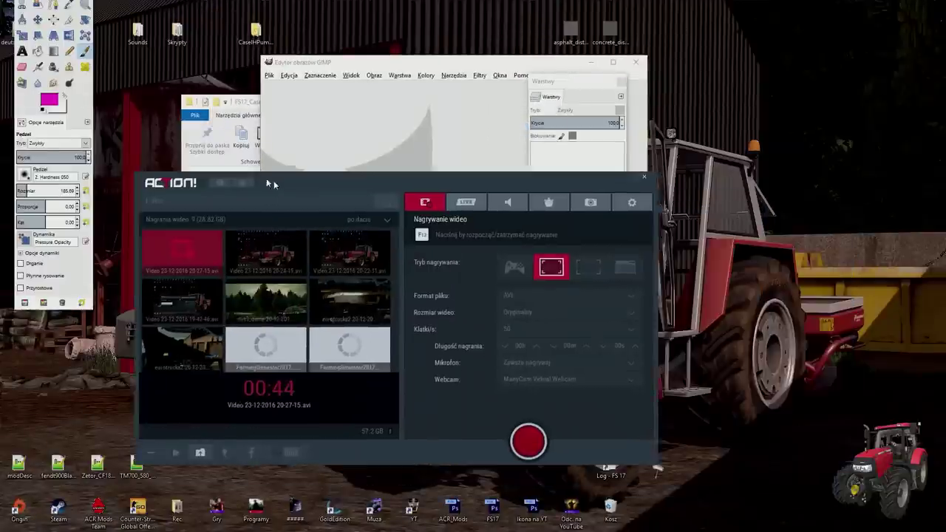
click(578, 200)
right_click(181, 256)
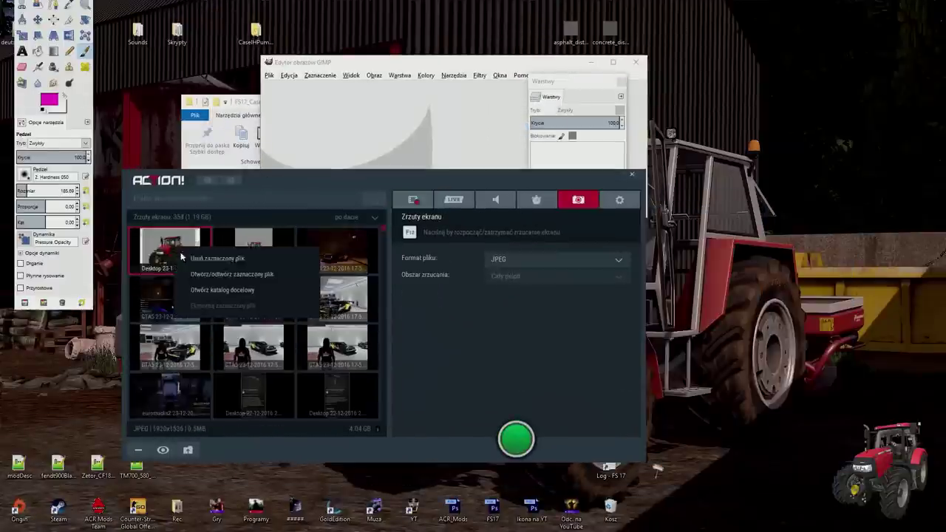
click(170, 296)
right_click(185, 246)
click(222, 284)
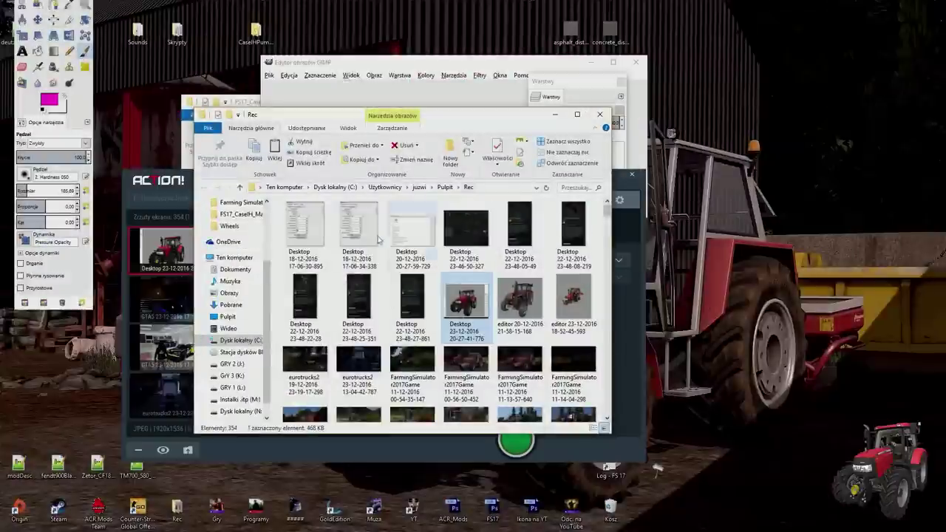
drag(421, 100, 423, 102)
drag(534, 58, 415, 8)
Step: Rectangle-select the editor interface strips on the left, top and right of the screenshot
drag(562, 80, 822, 64)
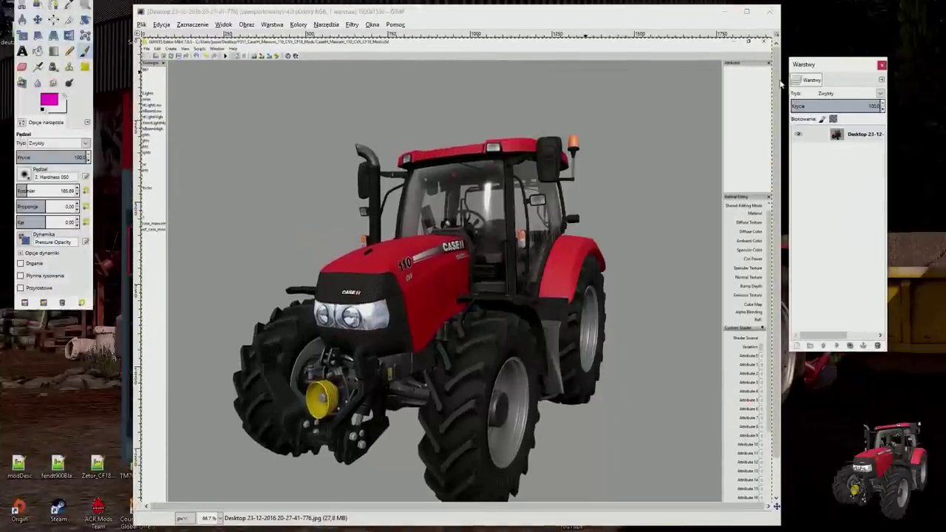
key(r)
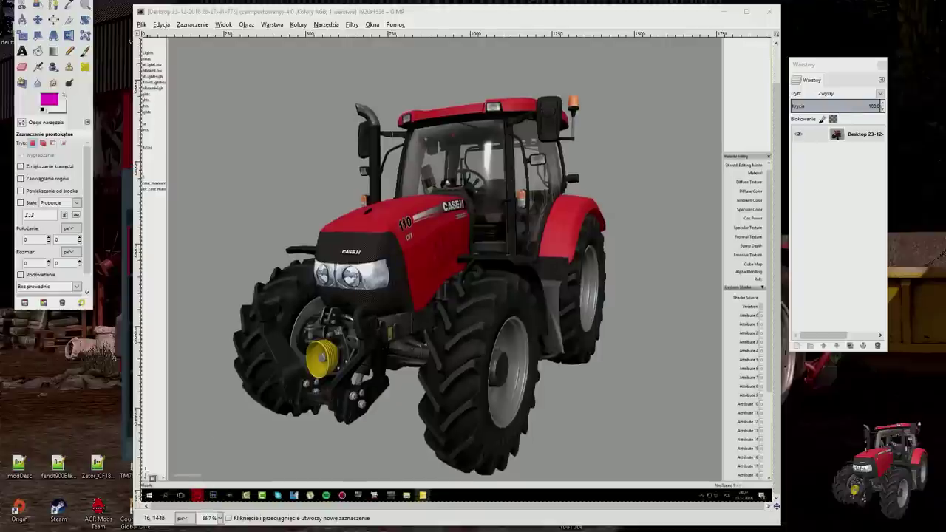
drag(133, 460, 49, 460)
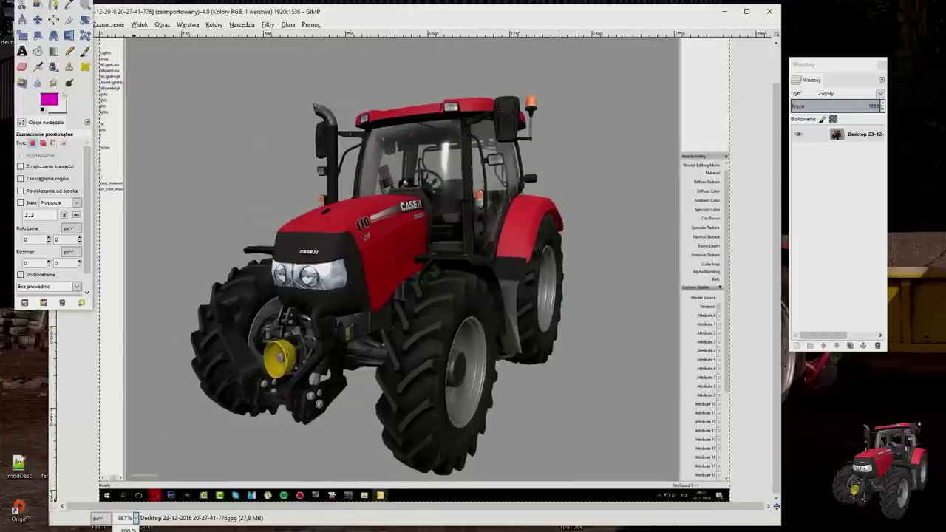
key(minus)
drag(217, 436, 215, 471)
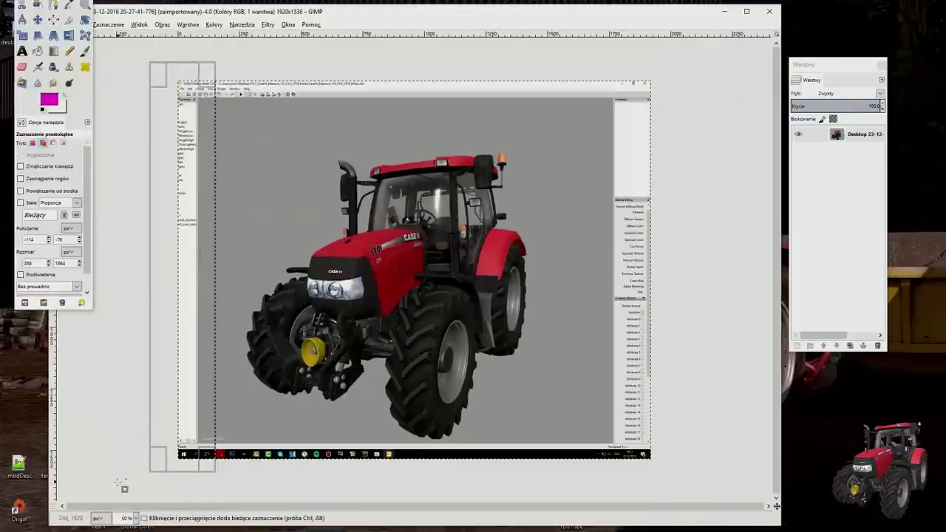
drag(120, 484, 697, 446)
drag(145, 63, 628, 99)
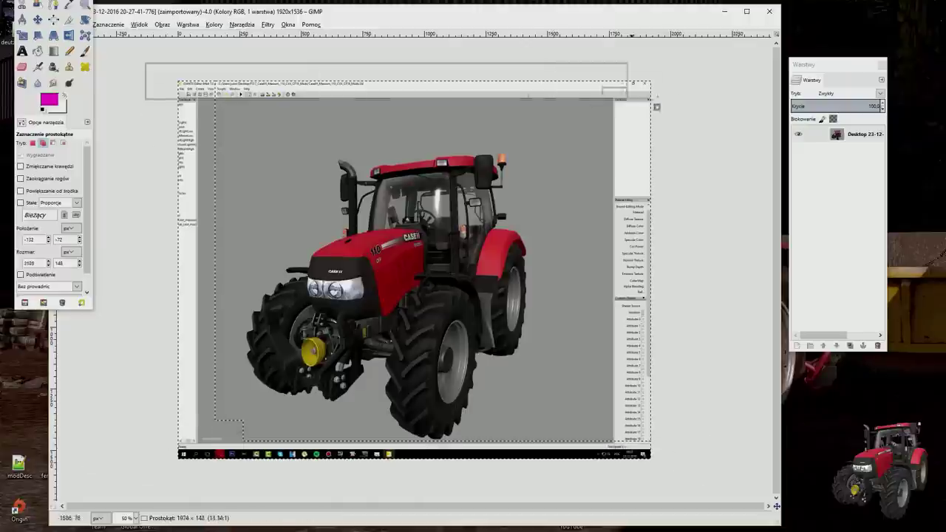
drag(707, 55, 587, 472)
Step: Add an alpha channel to the layer and erase the selected strips with a hard eraser
right_click(843, 136)
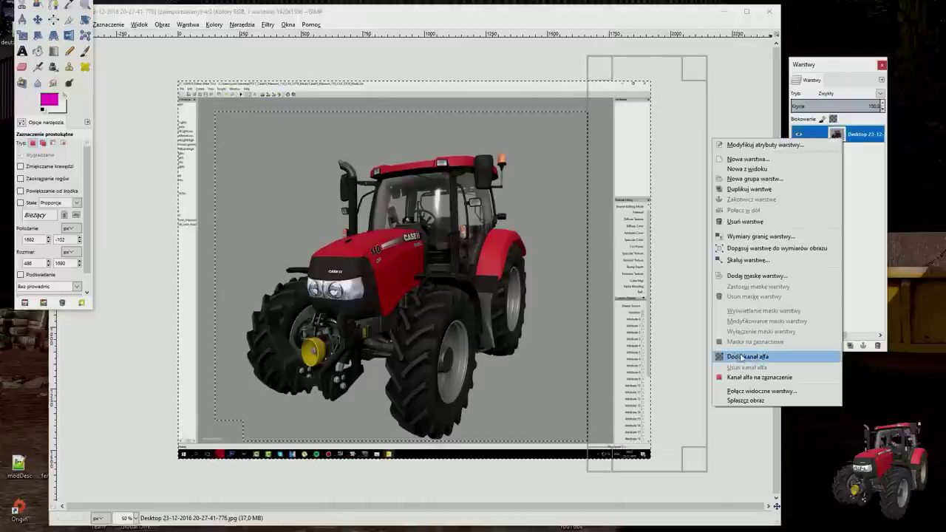
click(742, 357)
click(22, 67)
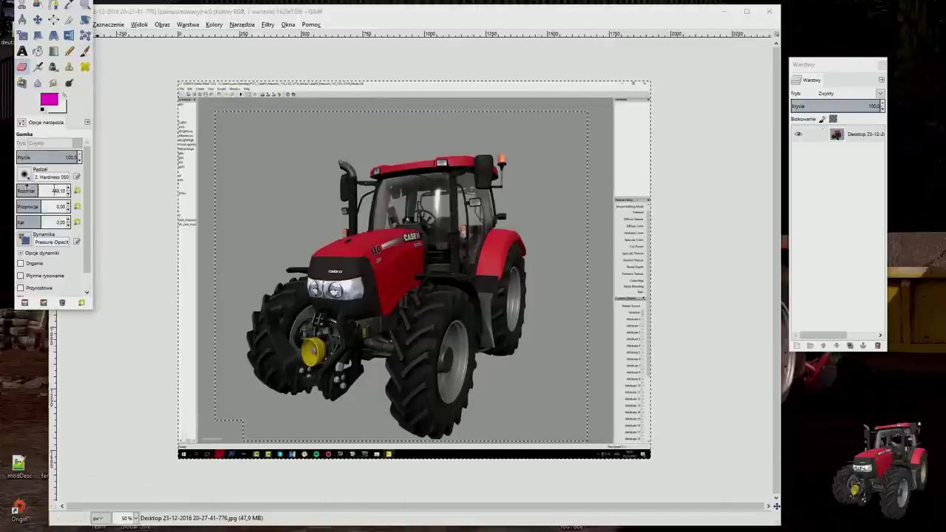
click(24, 174)
mouse_move(185, 104)
mouse_down()
mouse_move(211, 127)
mouse_move(633, 263)
mouse_move(486, 441)
mouse_move(186, 209)
mouse_up()
Step: Fuzzy-select the grey background, adding the grey seen through the cab glass
key(u)
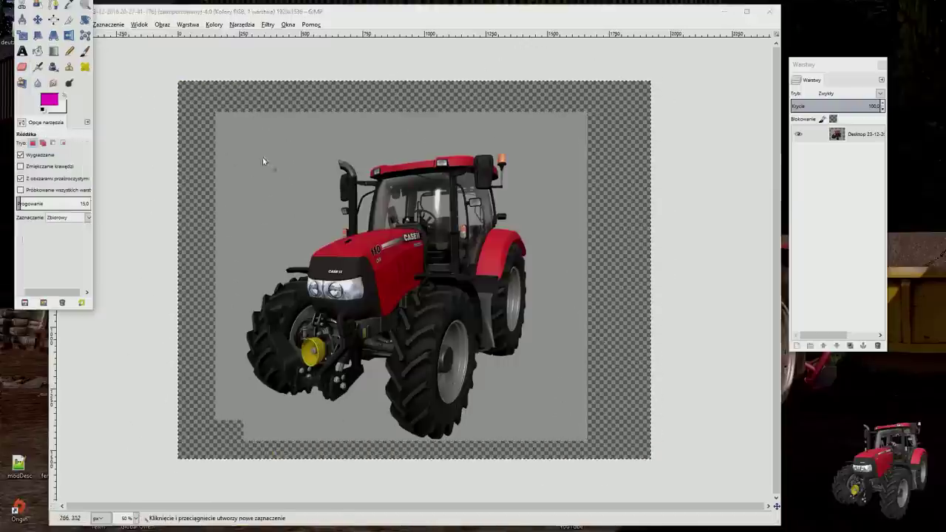
click(263, 161)
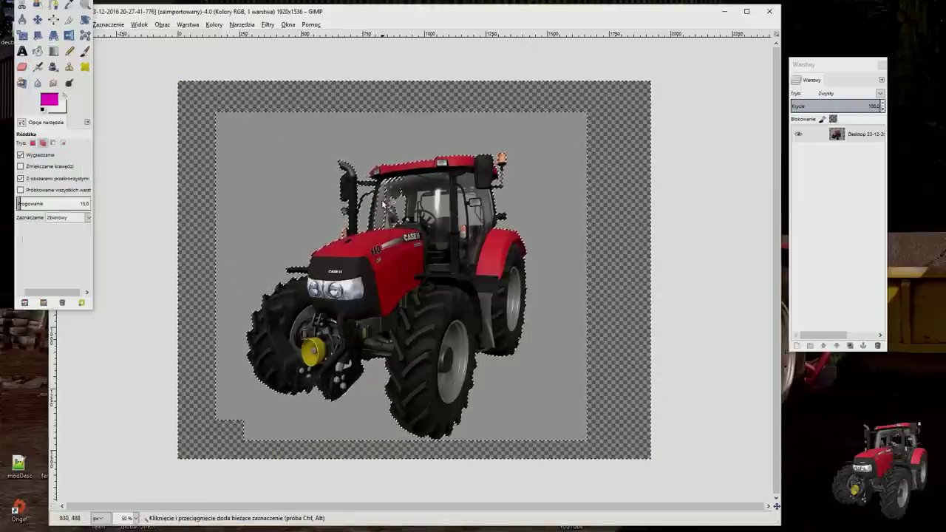
key(1)
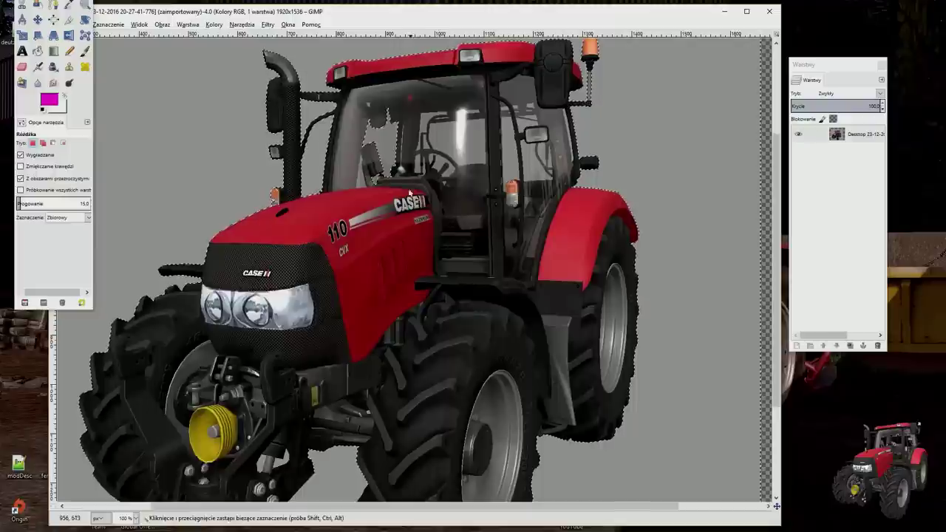
key(shift)
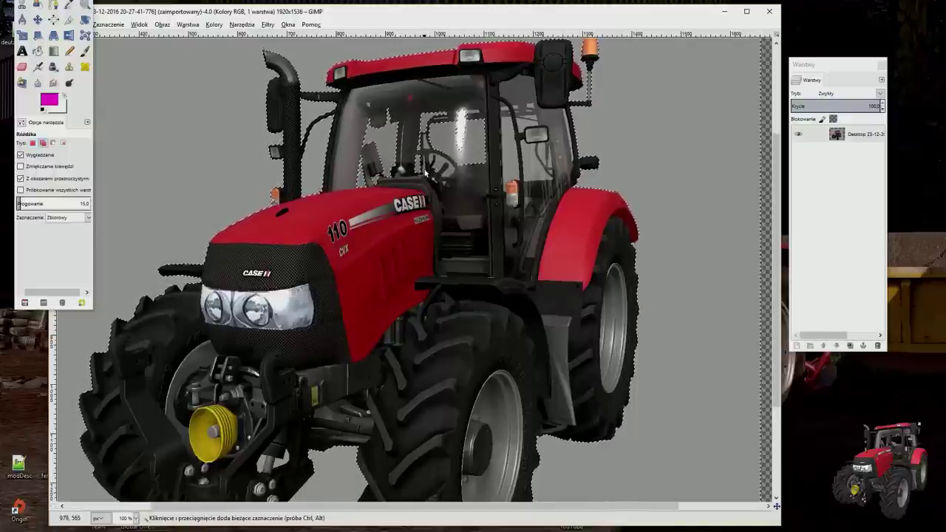
drag(426, 171, 445, 185)
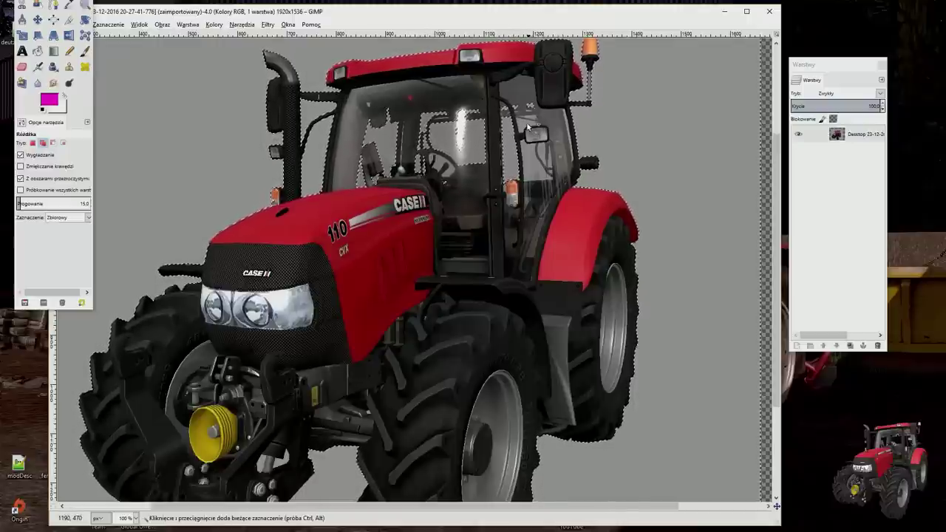
drag(540, 155, 551, 169)
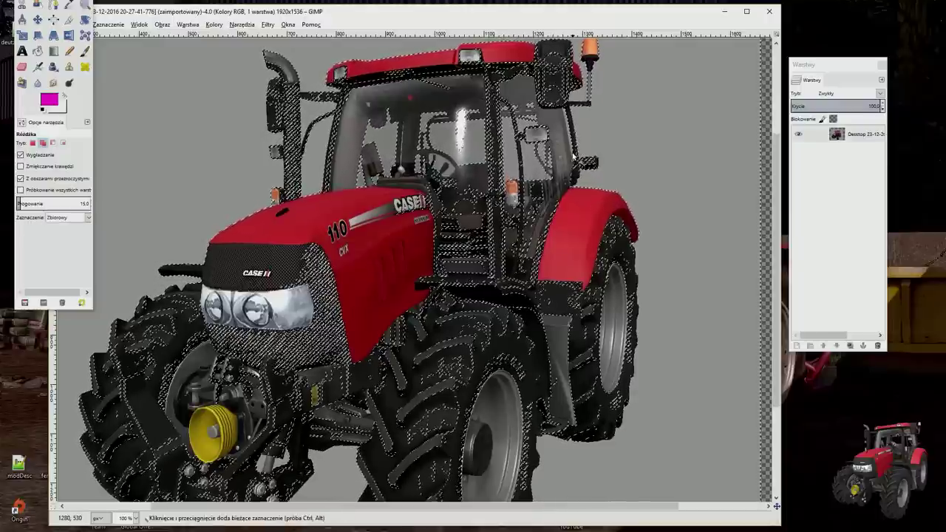
Step: Erase the selected grey background, leaving the tractor on transparency, and reselect the tractor layer
key(shift+e)
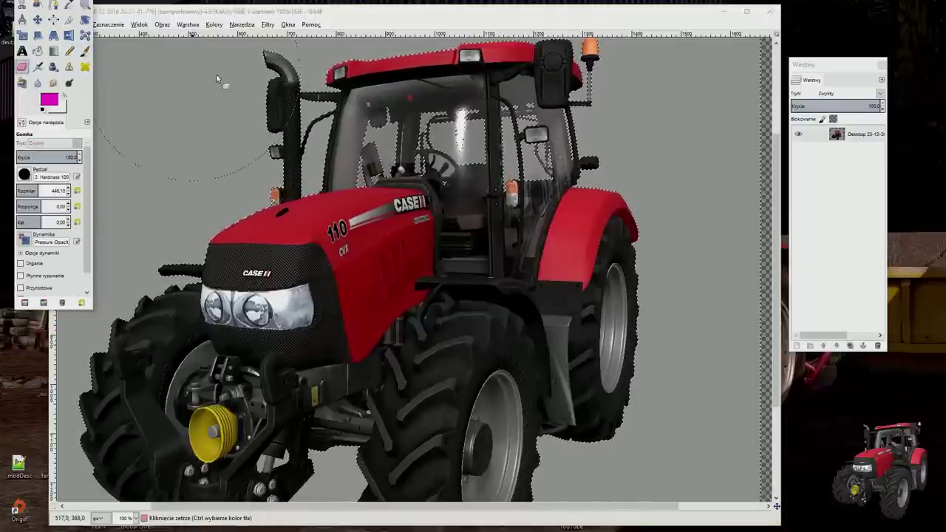
mouse_move(217, 80)
mouse_down()
mouse_move(378, 133)
mouse_move(712, 89)
mouse_move(636, 473)
mouse_move(110, 310)
mouse_move(133, 444)
mouse_up()
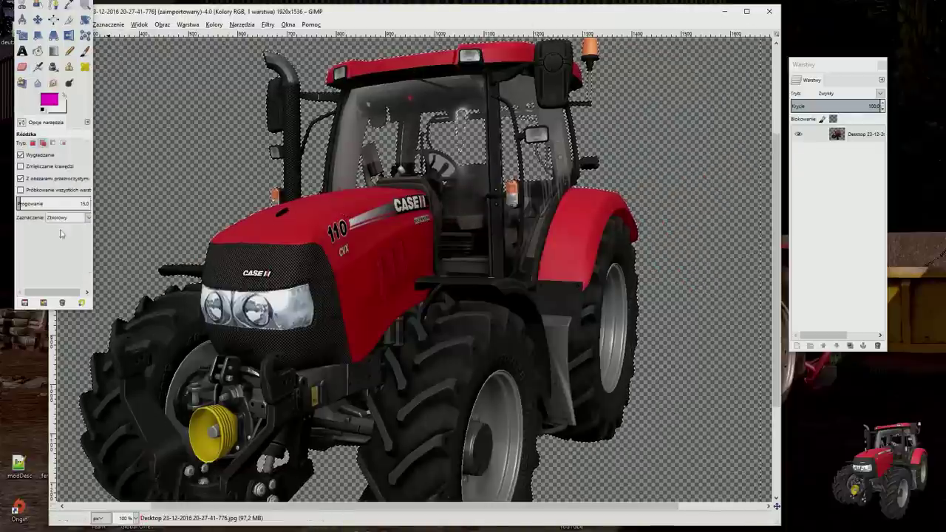
scroll(135, 520, down, 1)
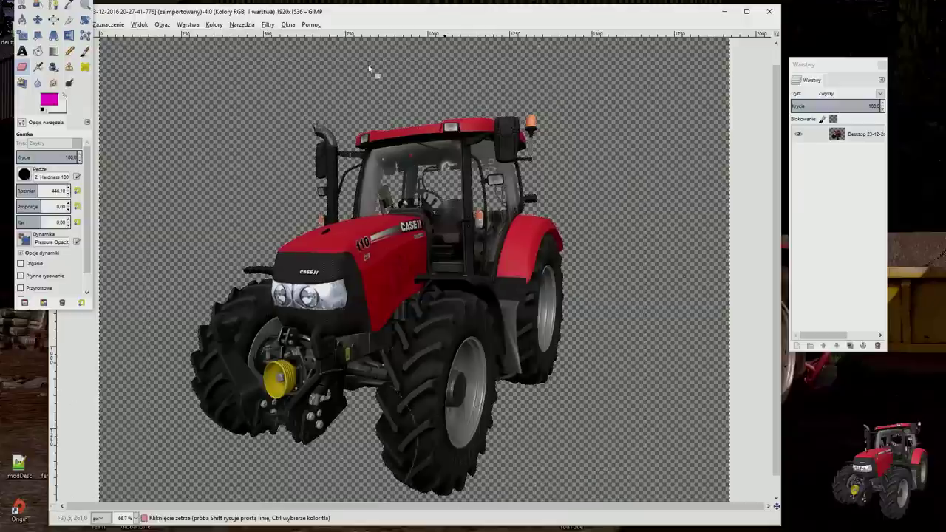
key(r)
click(831, 137)
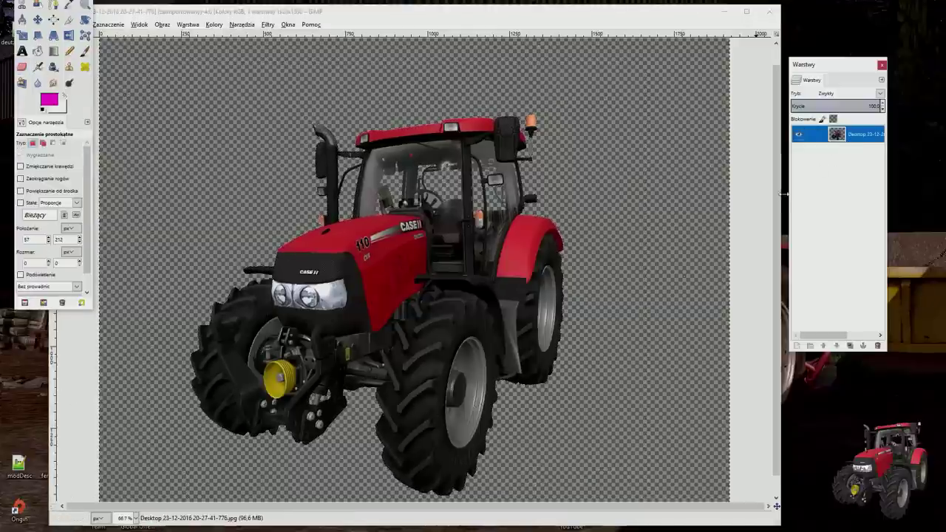
drag(776, 203, 776, 215)
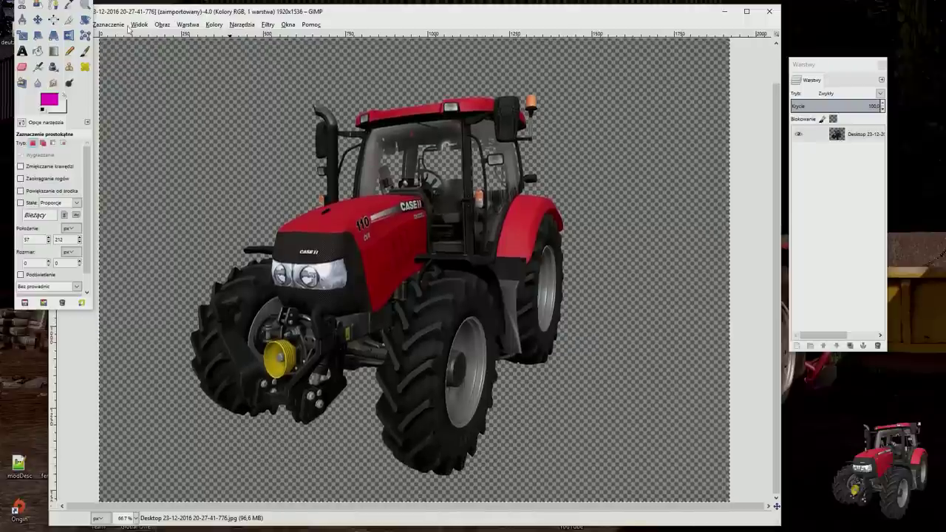
drag(267, 24, 279, 20)
Step: Apply a Drop Shadow filter and shift the tractor up off its shadow
click(280, 20)
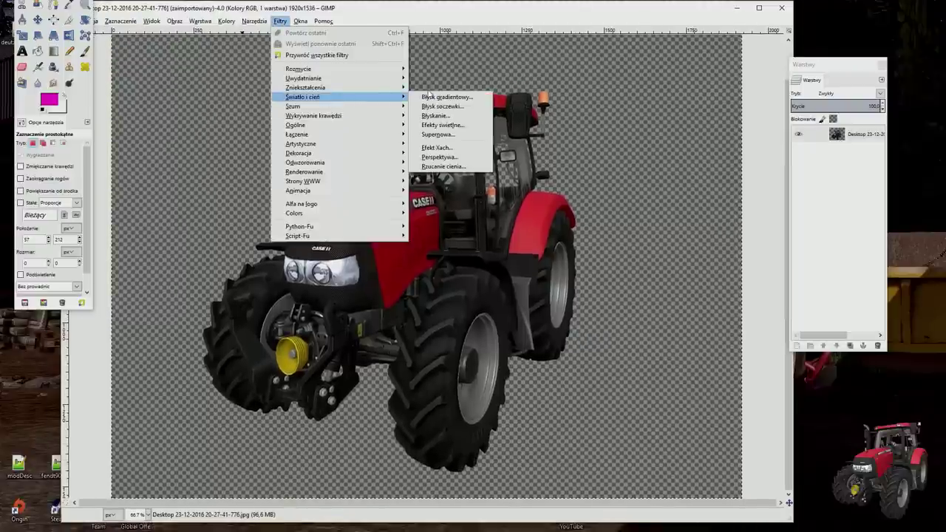
click(447, 164)
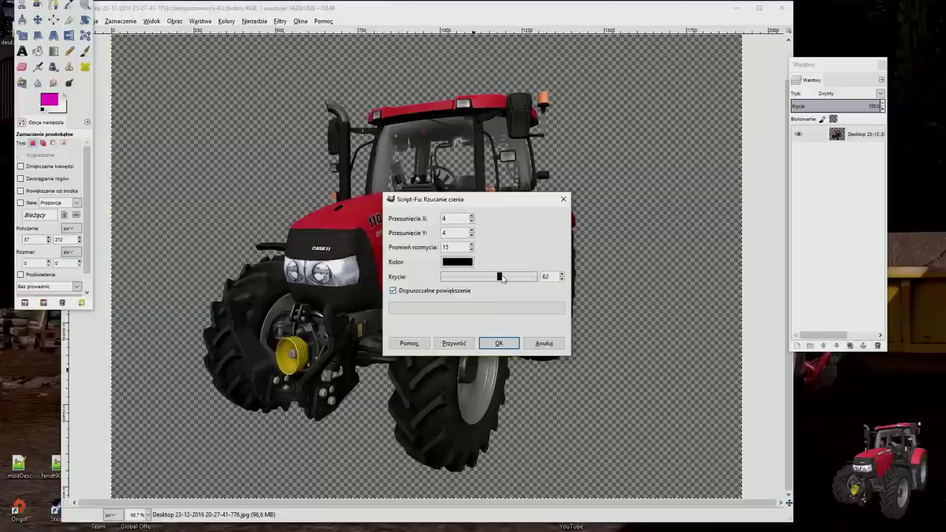
click(499, 343)
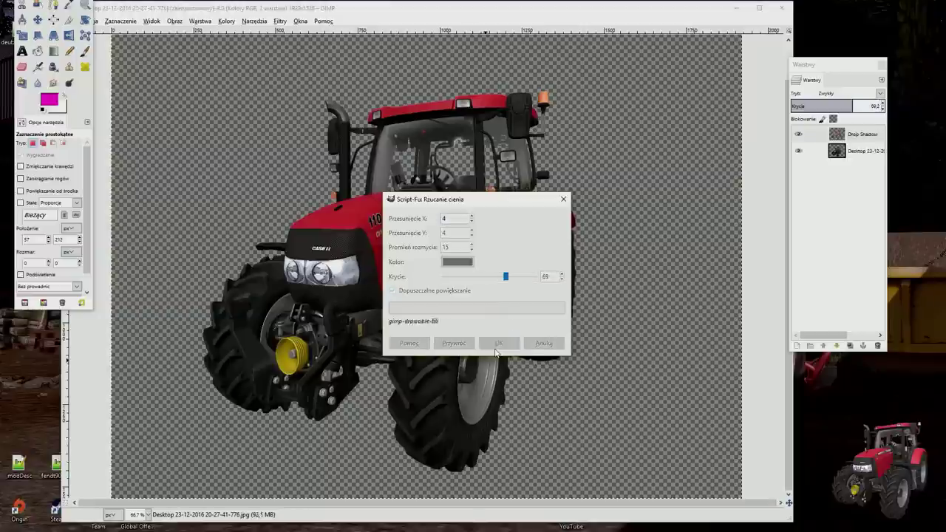
key(m)
mouse_move(392, 243)
mouse_down()
mouse_move(385, 233)
mouse_move(399, 211)
mouse_up()
Step: Scale the Drop Shadow layer down to a flatter height
click(862, 151)
click(22, 35)
click(381, 77)
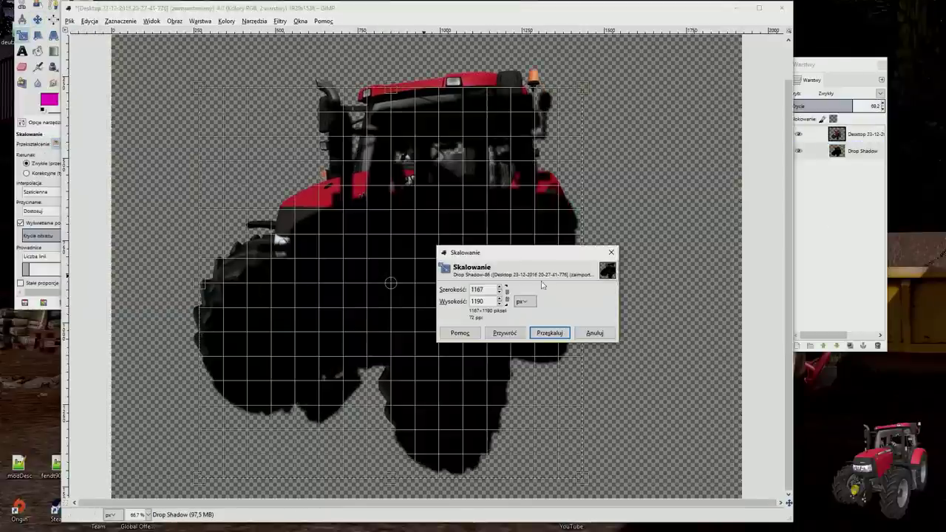
drag(391, 87, 408, 260)
key(Return)
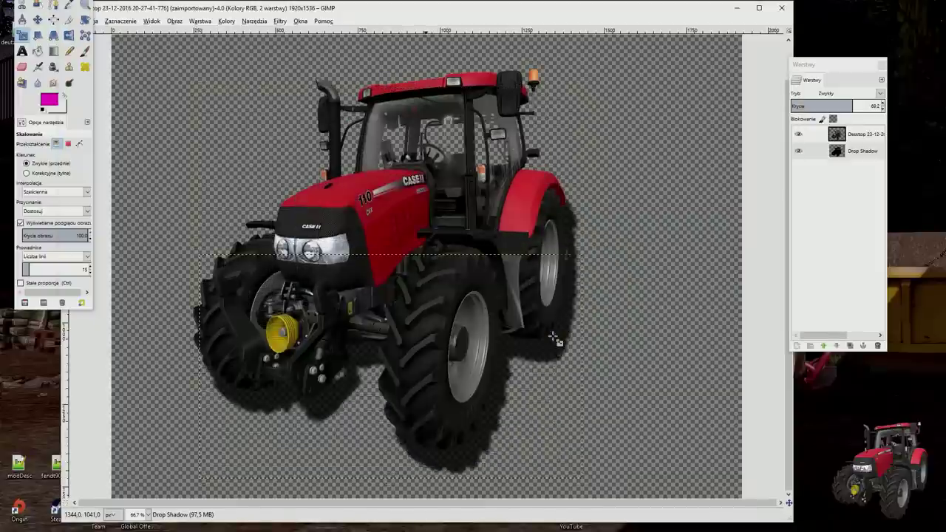
Step: Move the shadow beneath the tractor and merge the tractor layer down onto it
key(m)
drag(348, 393, 340, 379)
right_click(850, 158)
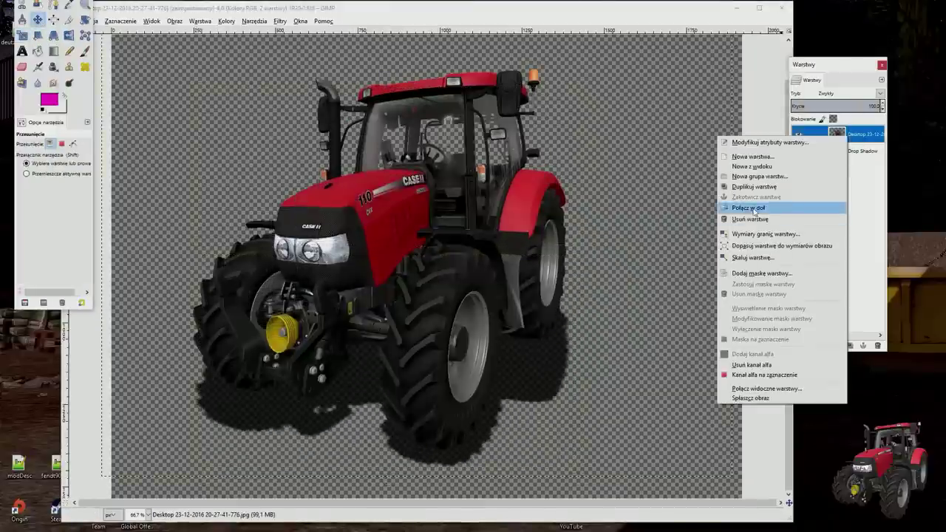
click(790, 207)
drag(161, 10, 211, 16)
Step: Export the image as store.png on the Desktop, replacing the jpg extension
click(121, 26)
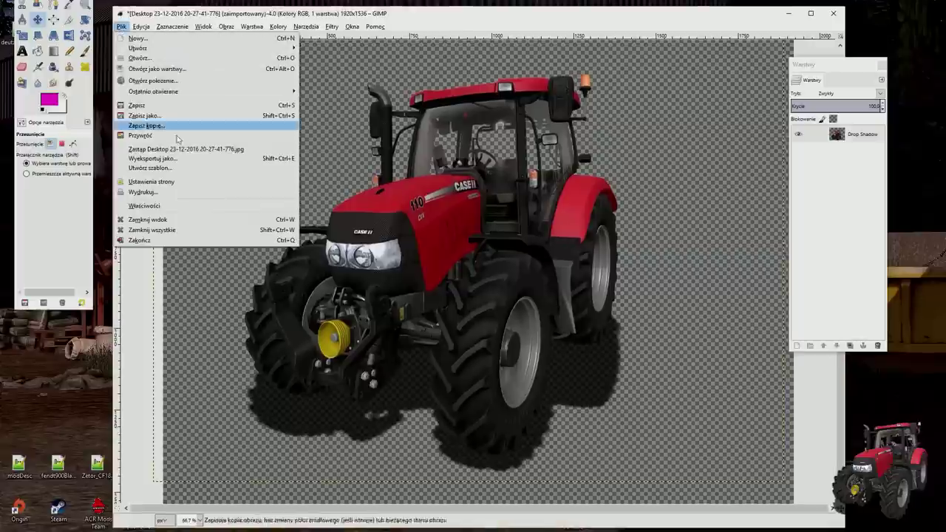
click(178, 125)
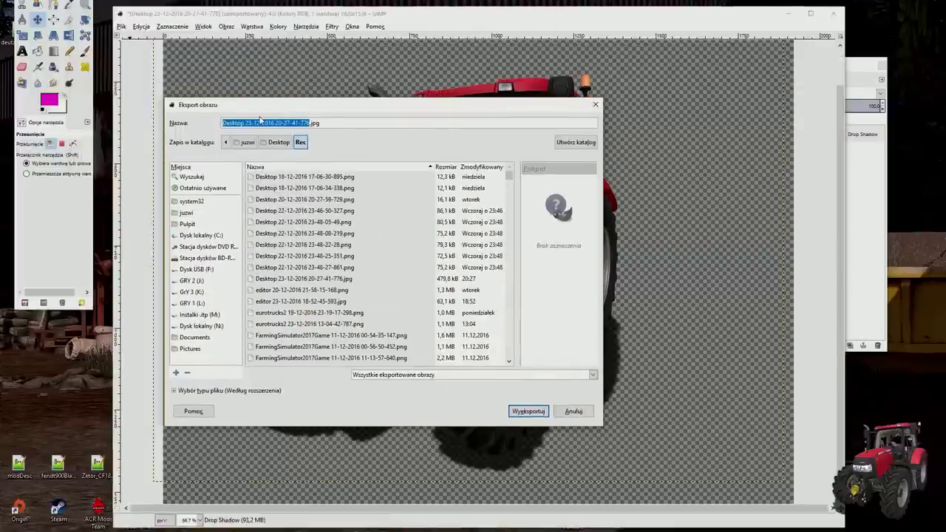
text(store)
click(205, 221)
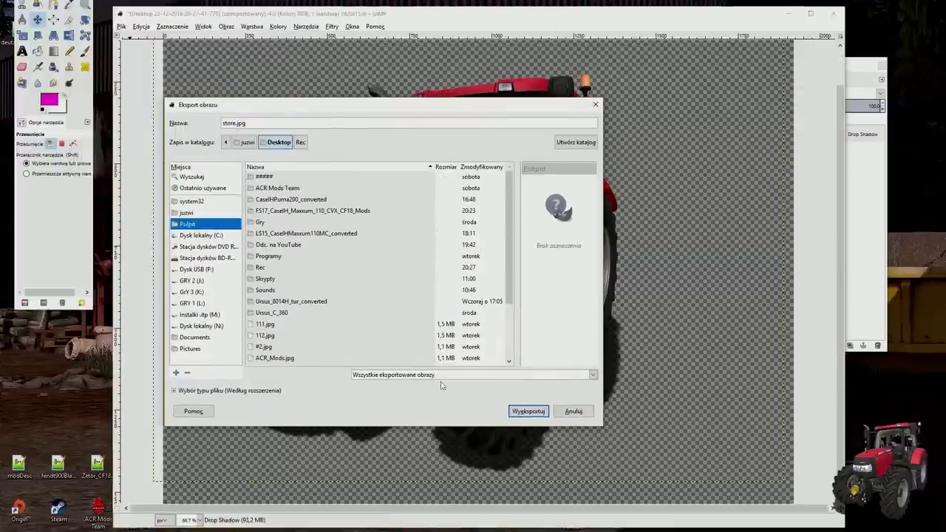
click(517, 411)
click(519, 326)
double_click(240, 123)
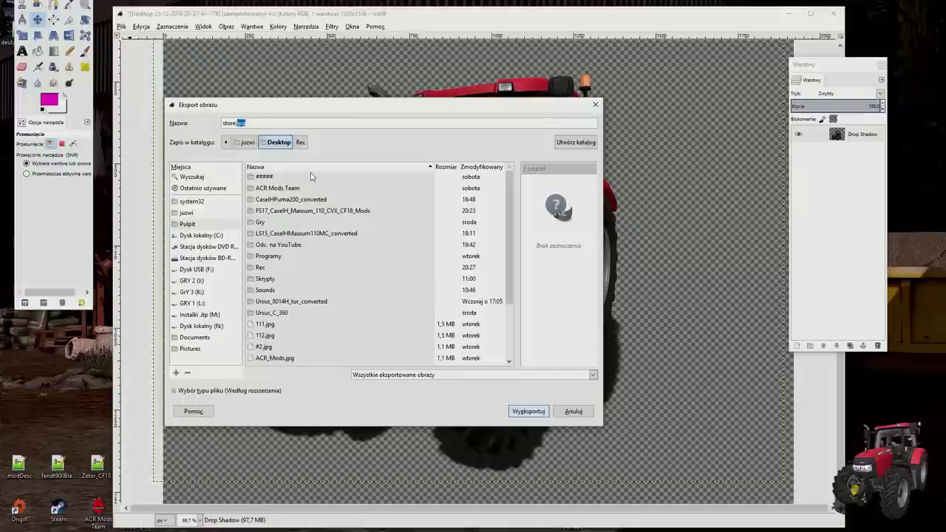
click(527, 411)
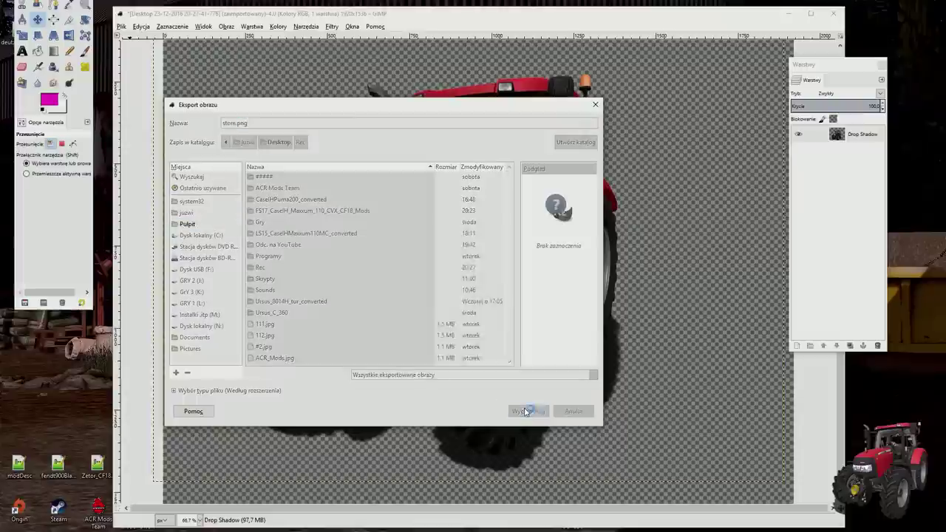
click(485, 352)
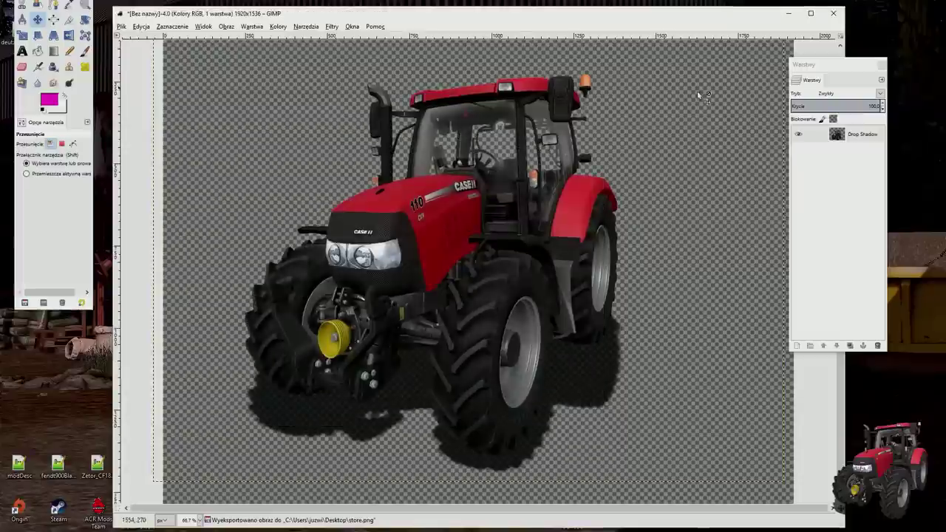
Step: Close the image without saving changes and start a new image
click(833, 13)
click(428, 332)
key(ctrl+n)
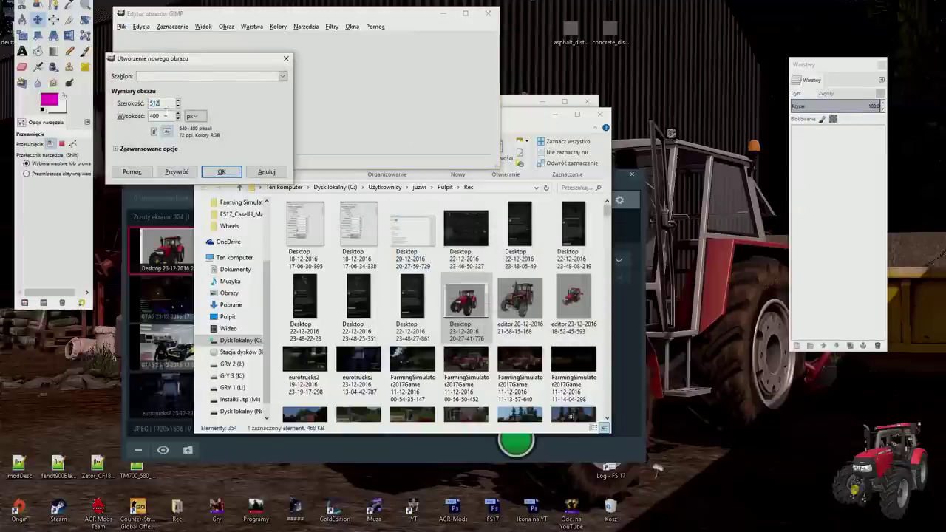
Step: Create the 512×512 image and scale the store.png tractor layer to 882×706
click(226, 171)
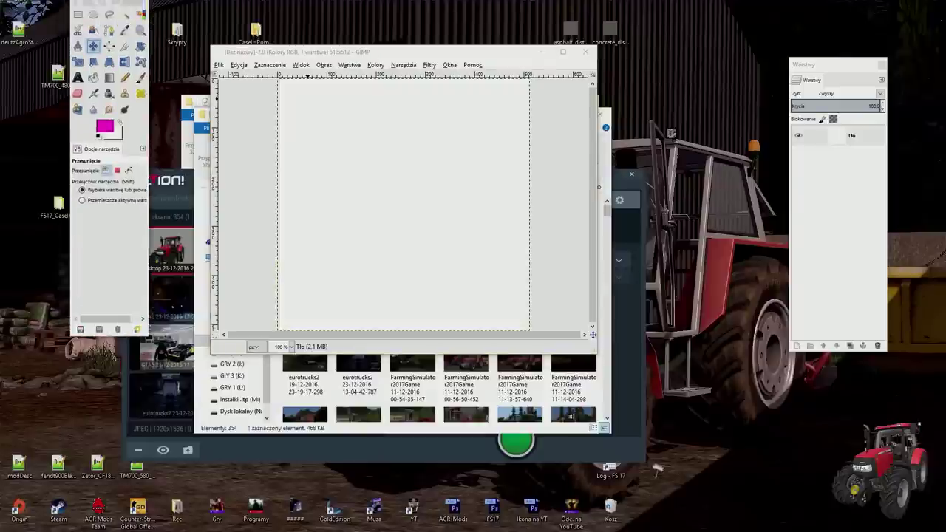
click(76, 62)
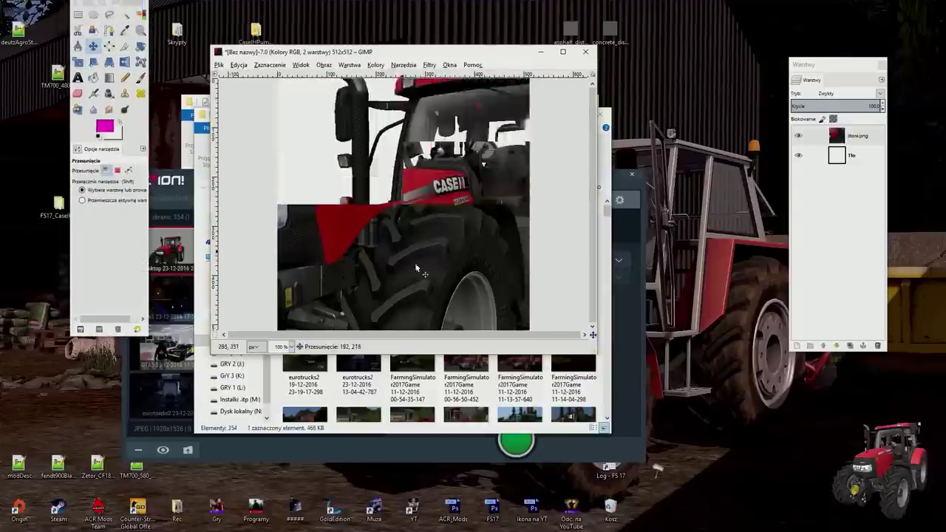
click(455, 248)
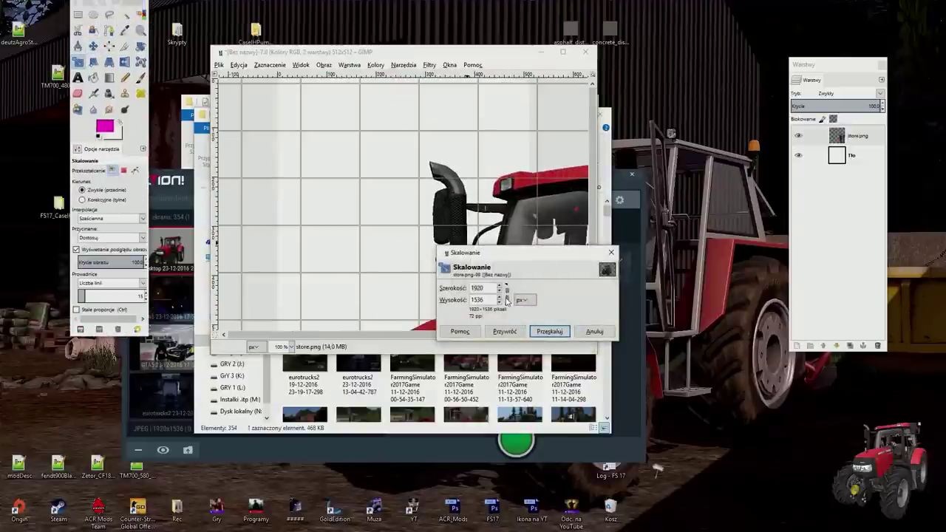
drag(501, 294, 500, 294)
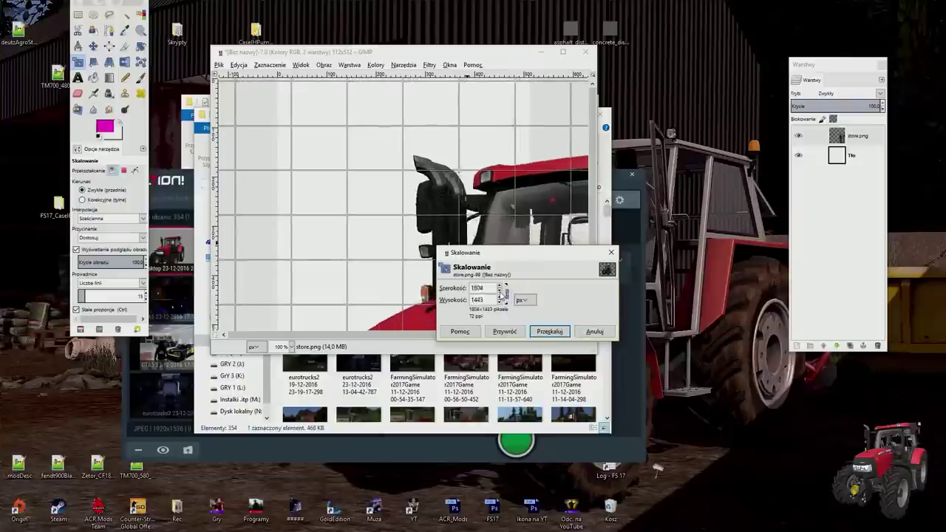
click(549, 331)
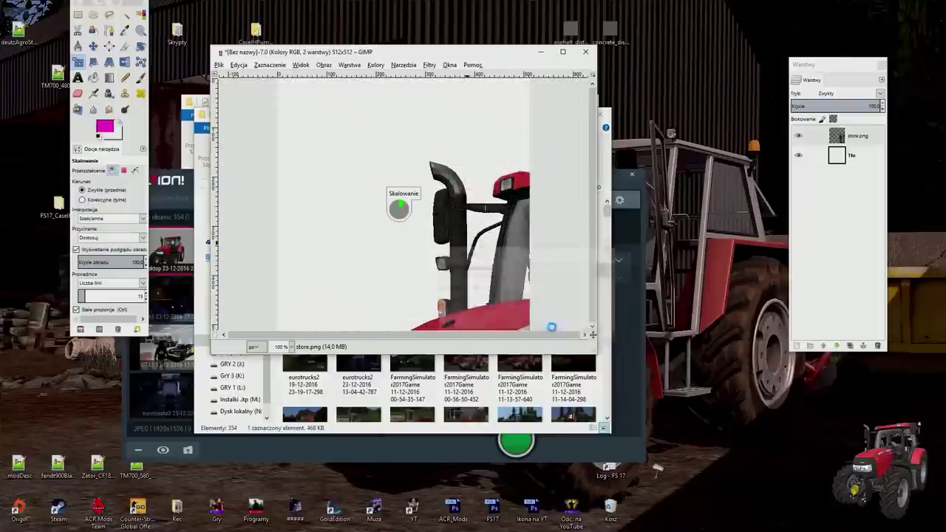
Step: Scale the tractor further to 780×625 and select the Tło background layer
click(93, 46)
click(78, 61)
click(408, 243)
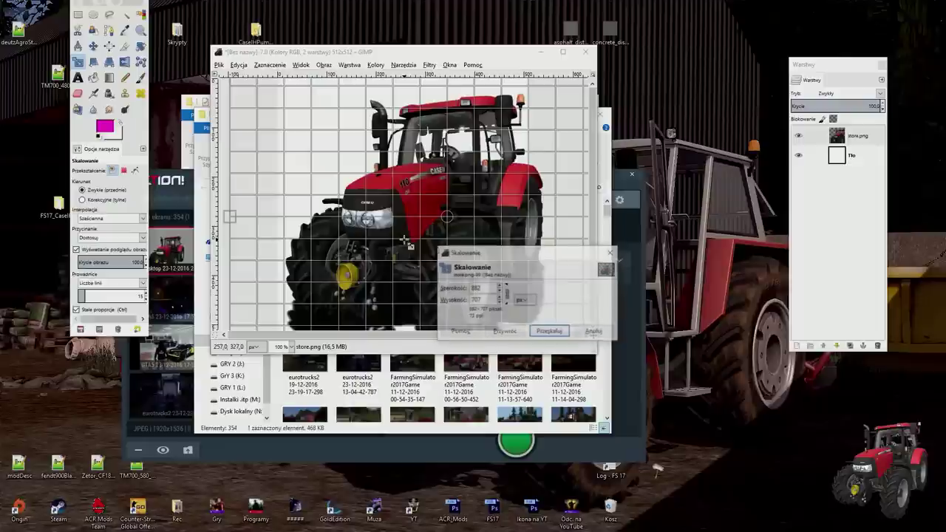
drag(501, 294, 500, 294)
click(550, 331)
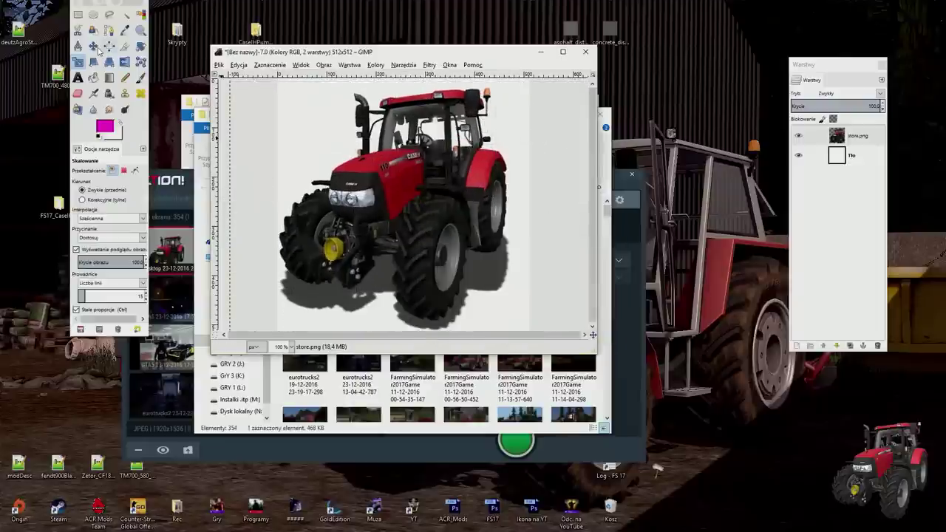
click(93, 46)
Step: Delete the white Tło background layer, leaving only the store.png layer
click(878, 346)
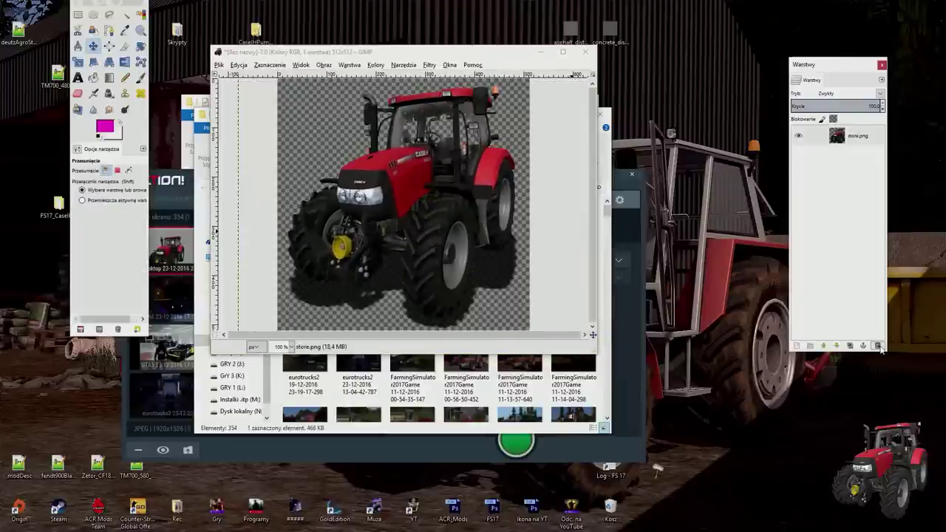
right_click(865, 140)
click(776, 249)
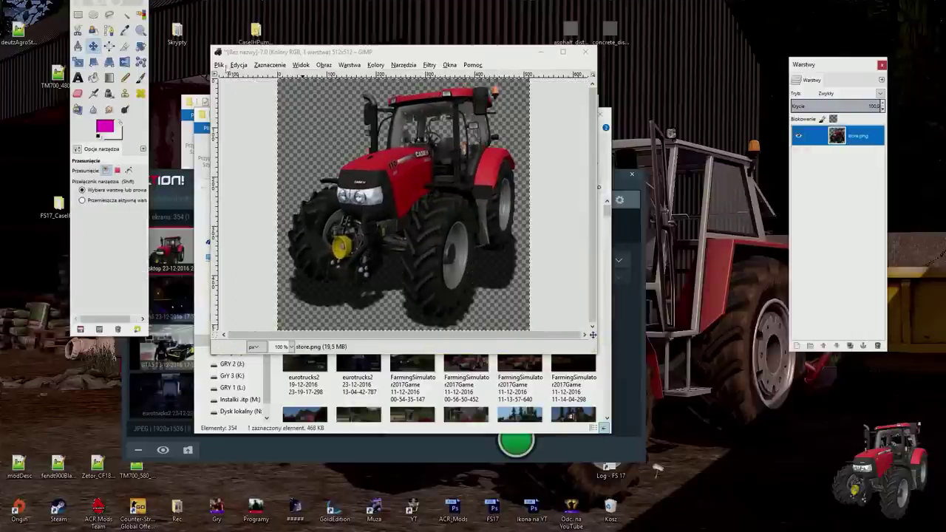
Step: Export the image as Store.dds on the Desktop with BC2 / DXT3 compression, then close without saving
click(219, 64)
click(265, 200)
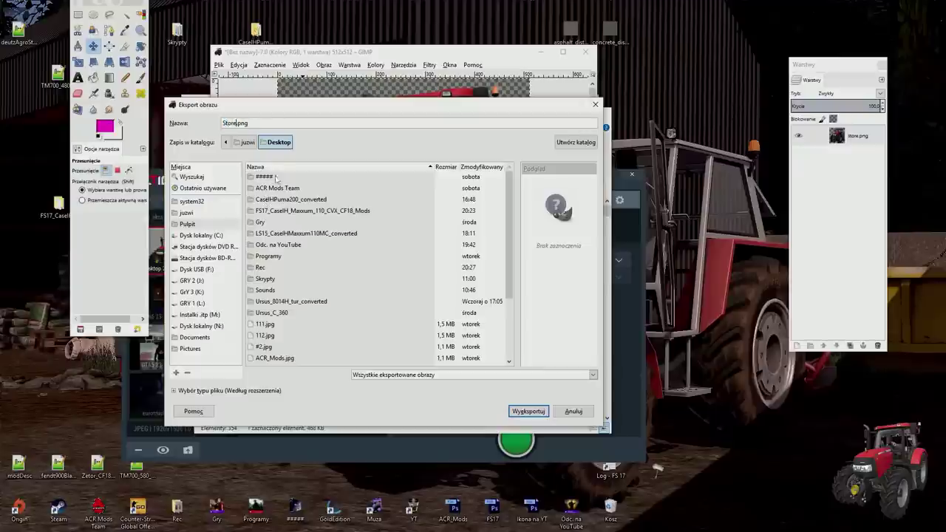
click(523, 412)
click(248, 66)
click(221, 99)
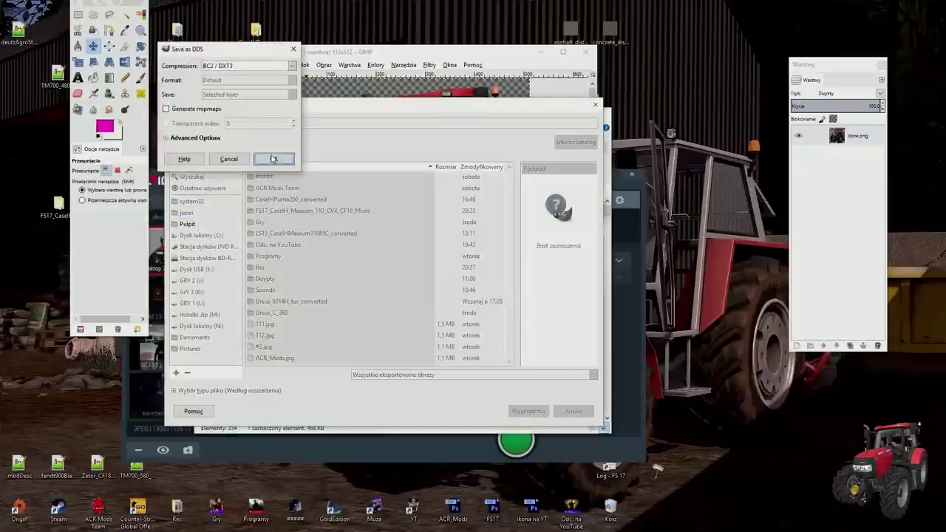
click(272, 159)
click(589, 53)
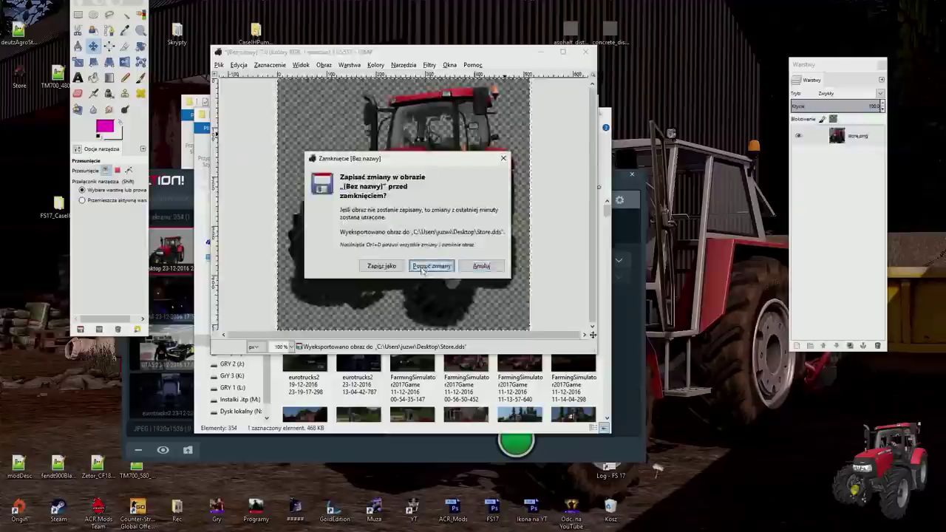
click(374, 268)
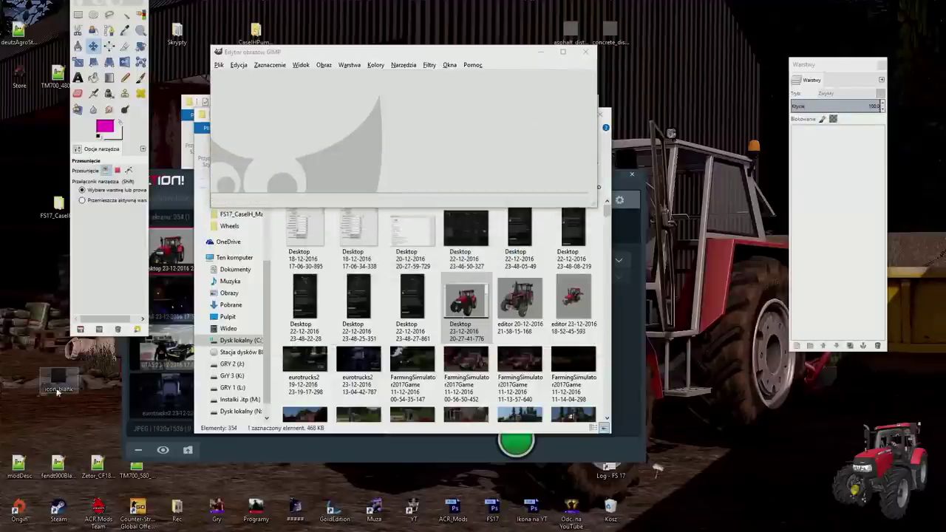
Step: Open icon_blank, add Store.dds as a layer, scale it to 340×340 and position it to fill the icon
drag(301, 161, 302, 161)
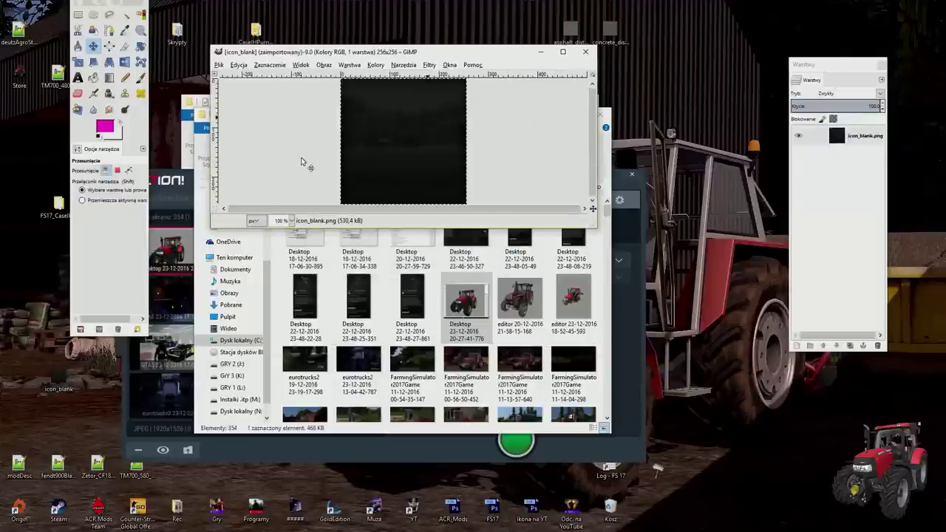
drag(388, 150, 388, 150)
key(shift+s)
click(388, 150)
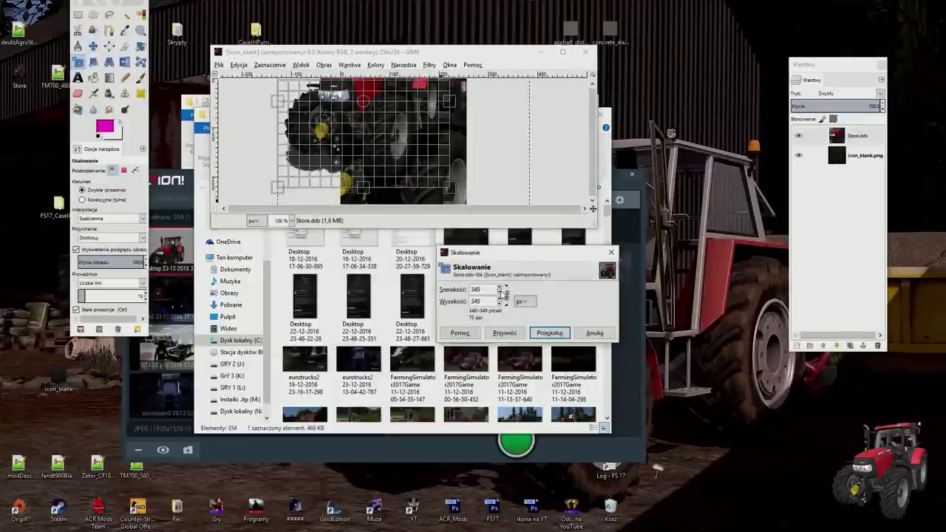
click(503, 295)
click(549, 332)
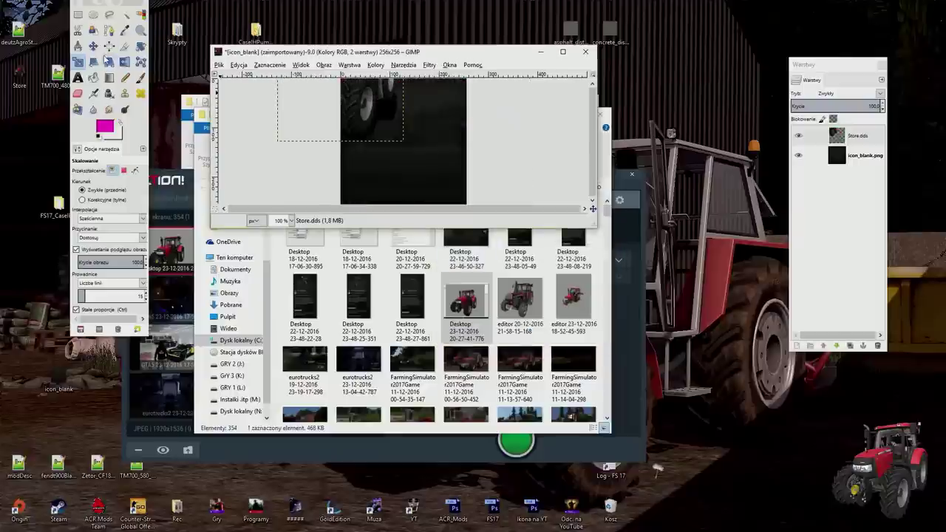
click(93, 46)
drag(357, 111, 420, 174)
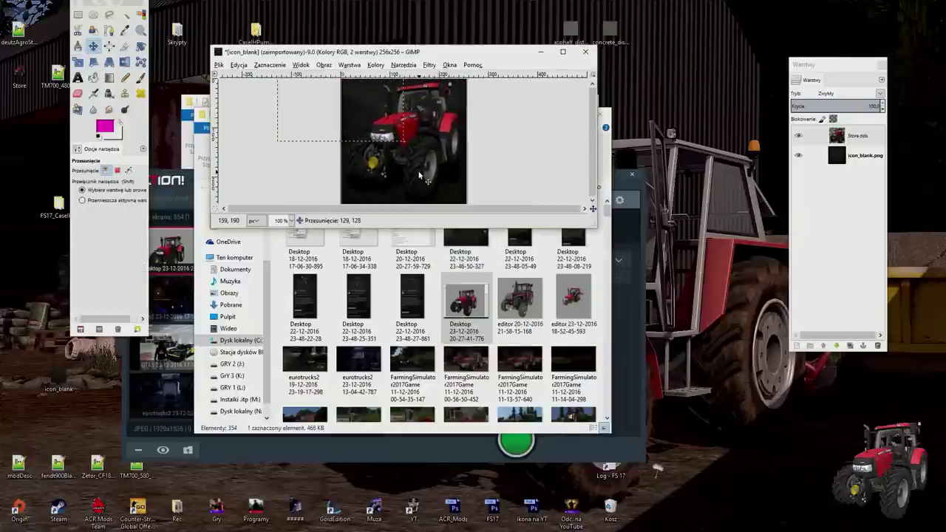
Step: Merge the layers into one and export the icon as Icon.dds with default DDS settings
right_click(839, 154)
click(776, 211)
click(219, 64)
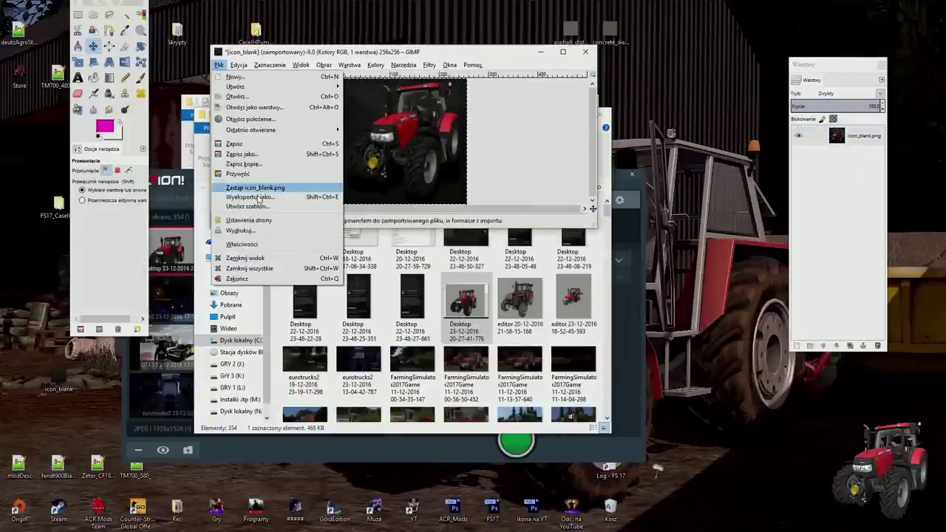
click(250, 197)
text(Icon.dds)
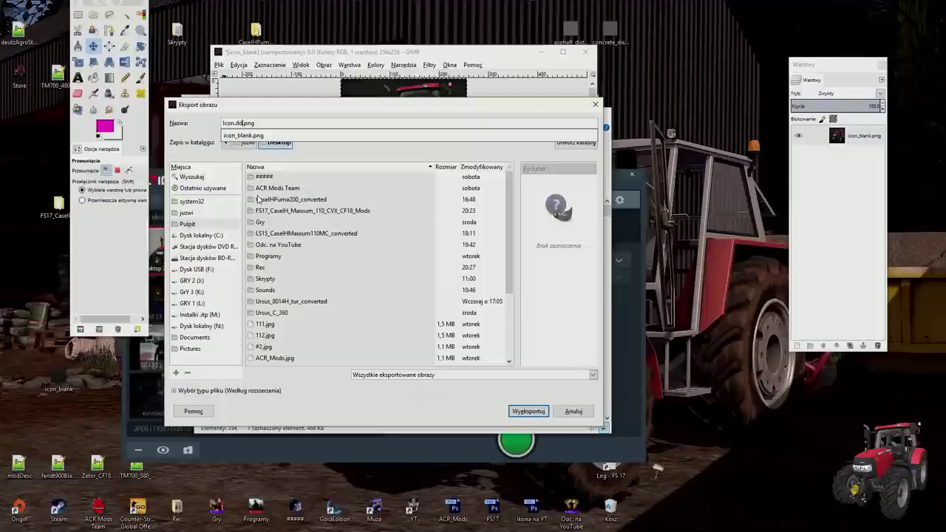
click(527, 412)
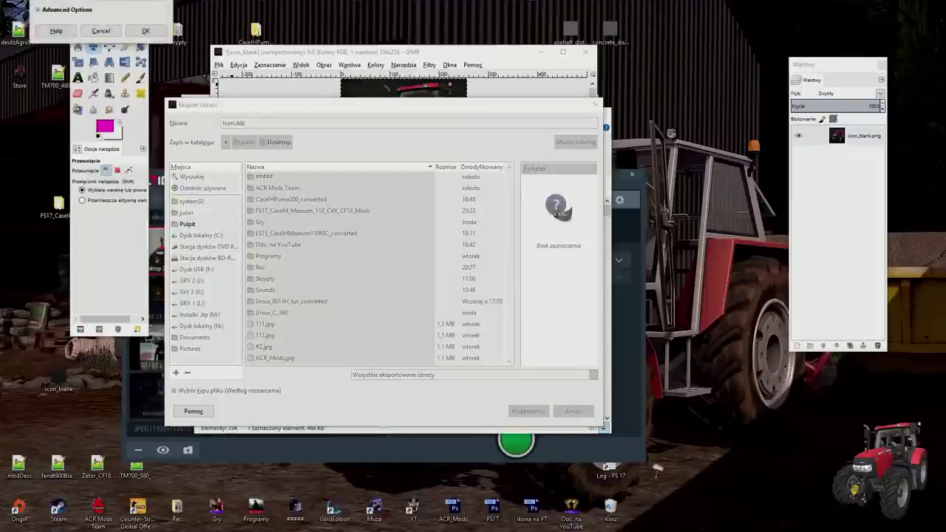
click(371, 293)
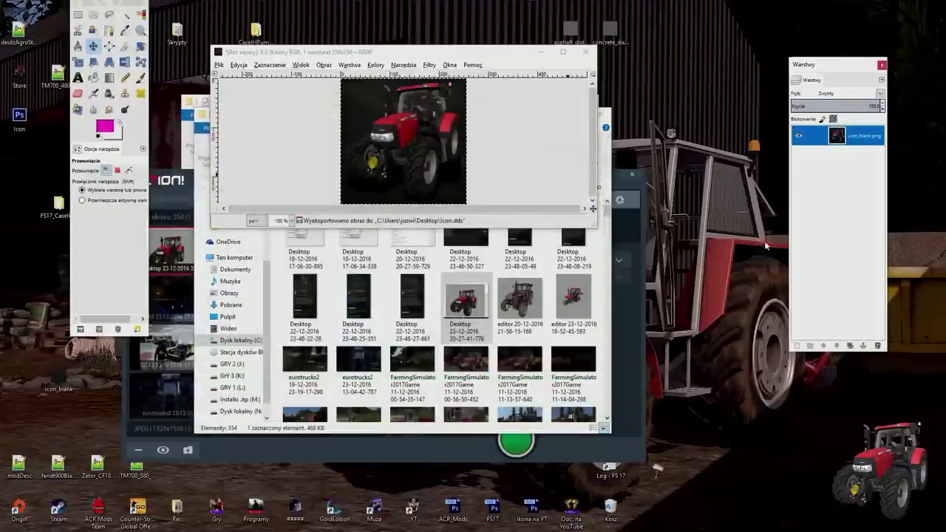
Step: Re-export the icon, replacing the existing Icon.dds and accepting the DDS settings
click(219, 65)
click(249, 76)
click(286, 59)
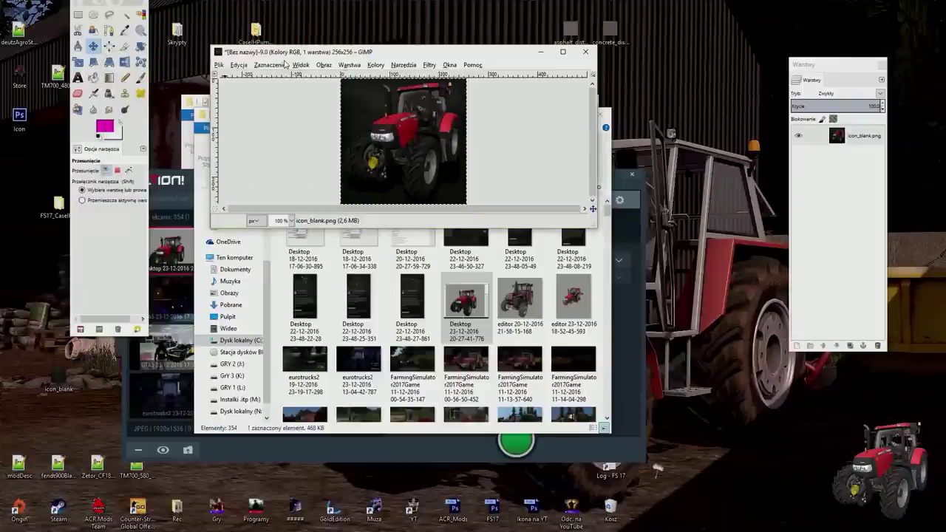
right_click(834, 145)
click(219, 65)
click(252, 220)
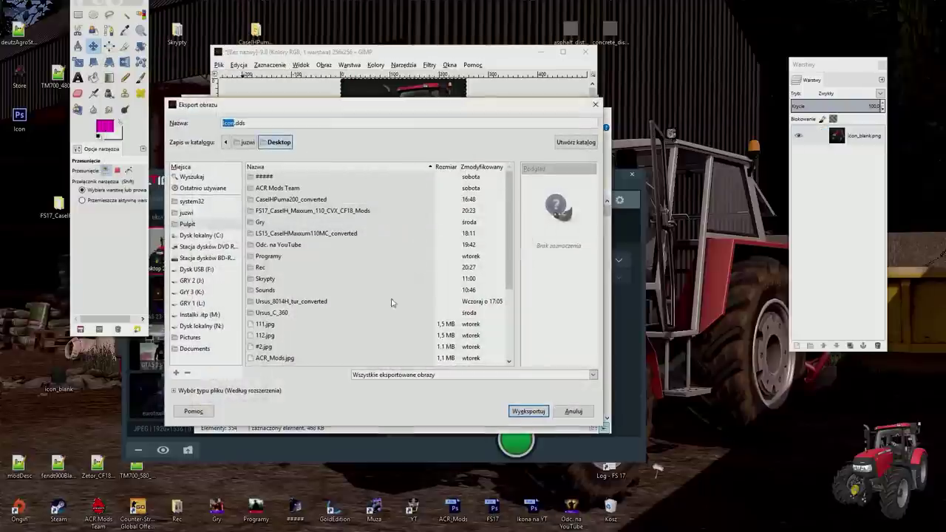
key(Return)
click(440, 305)
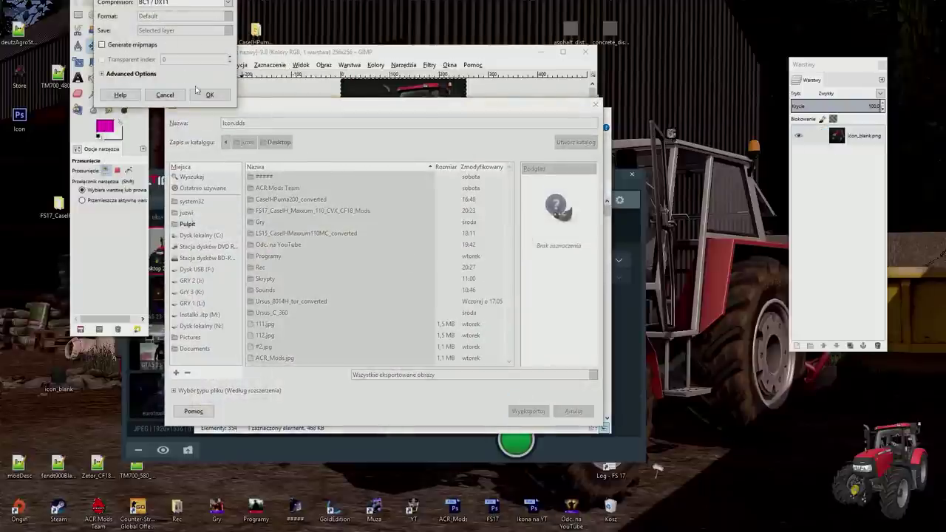
key(Return)
Step: Close the icon image, hide GIMP and copy the exported DDS files into the mod folder
click(586, 54)
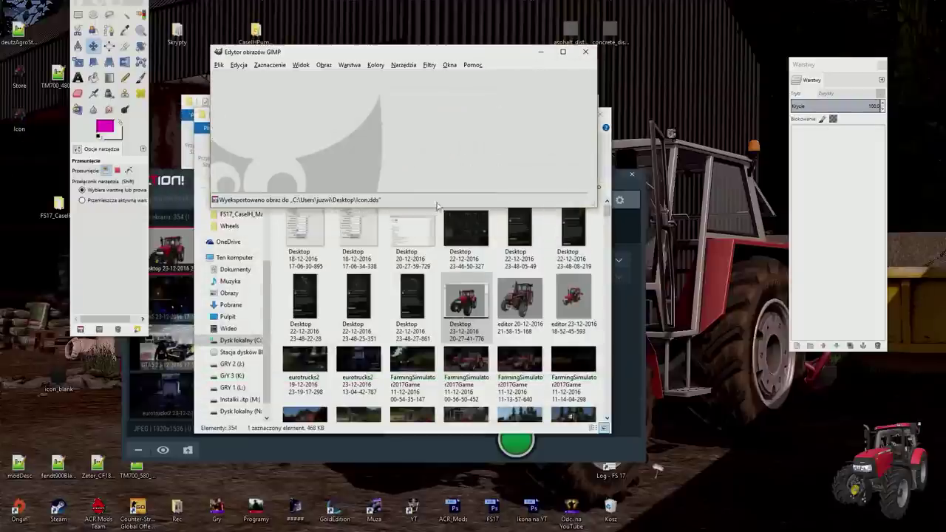
click(538, 51)
click(582, 115)
click(613, 178)
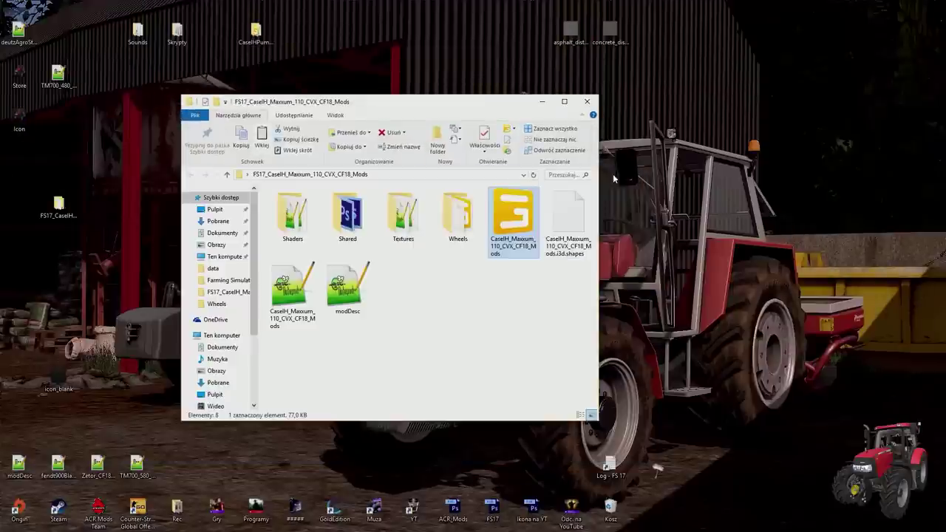
drag(397, 287, 399, 289)
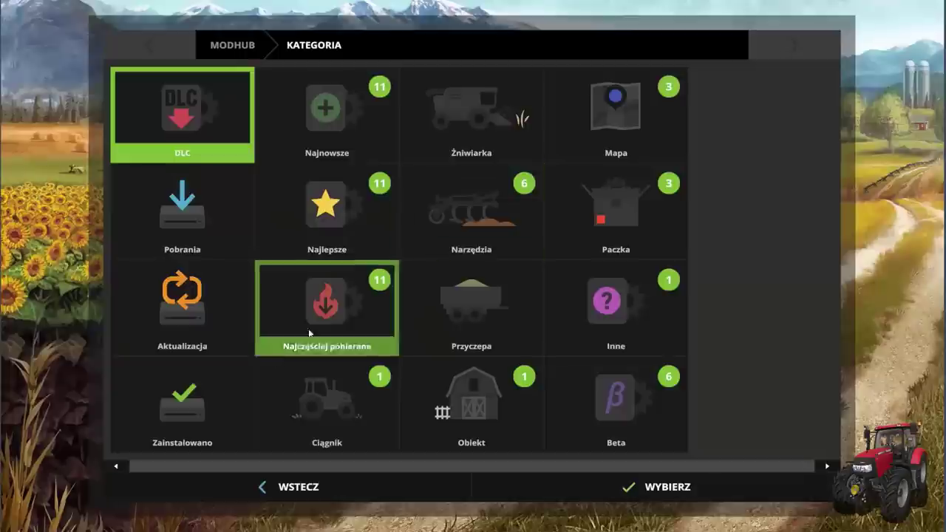
Step: Browse the ModHub tractor mods and the Zainstalowano list to confirm the CaseIH Maxxum 110 mod is installed
click(298, 374)
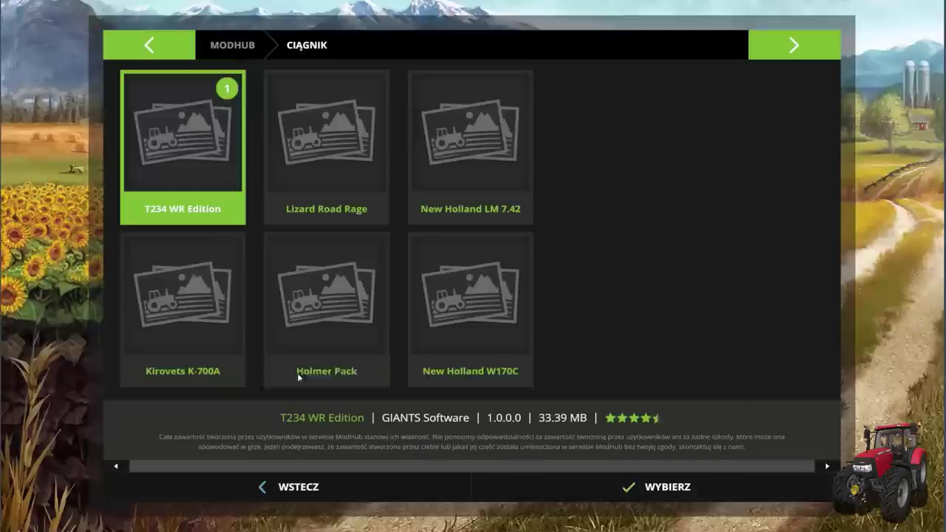
click(264, 488)
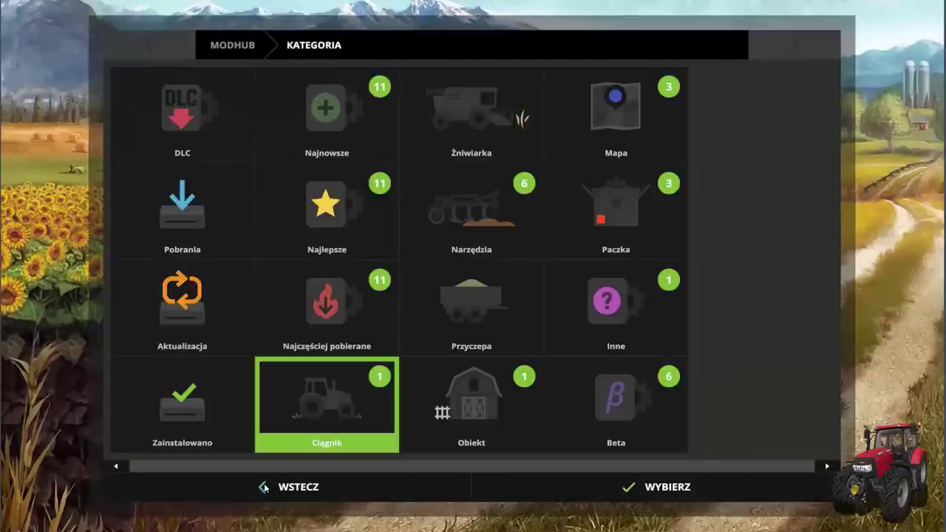
click(244, 433)
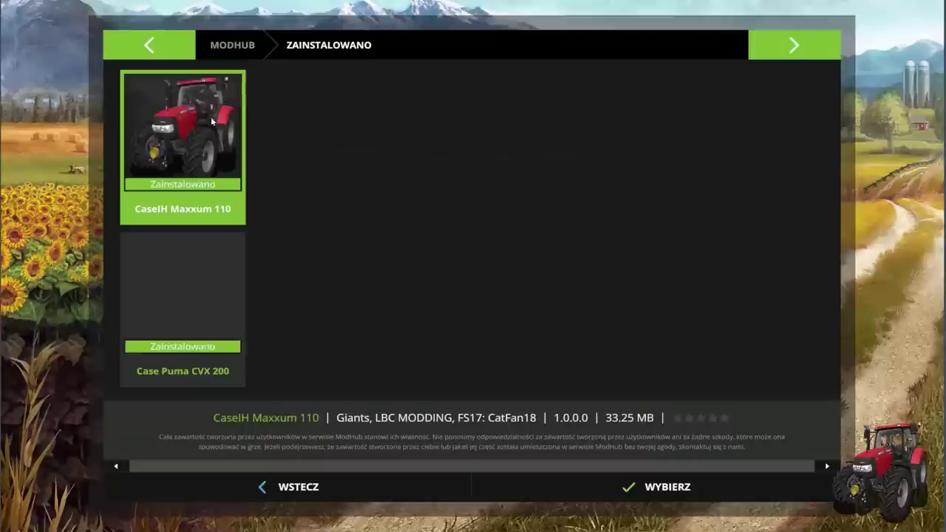
click(269, 488)
Step: Load the Kariera save with the CaseIH Maxxum mod enabled and enter the Goldcrest Valley world
click(389, 185)
scroll(438, 333, down, 5)
scroll(438, 333, up, 2)
double_click(438, 333)
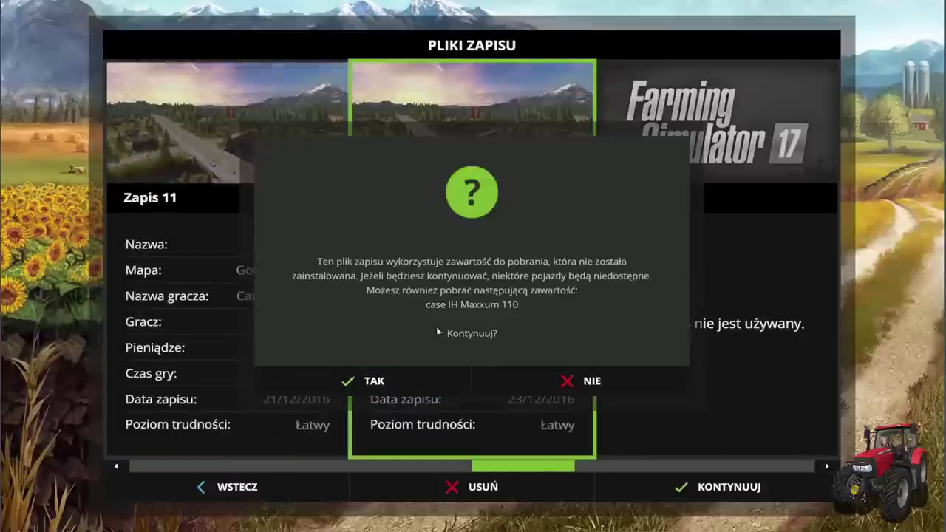
click(384, 380)
click(351, 141)
click(688, 473)
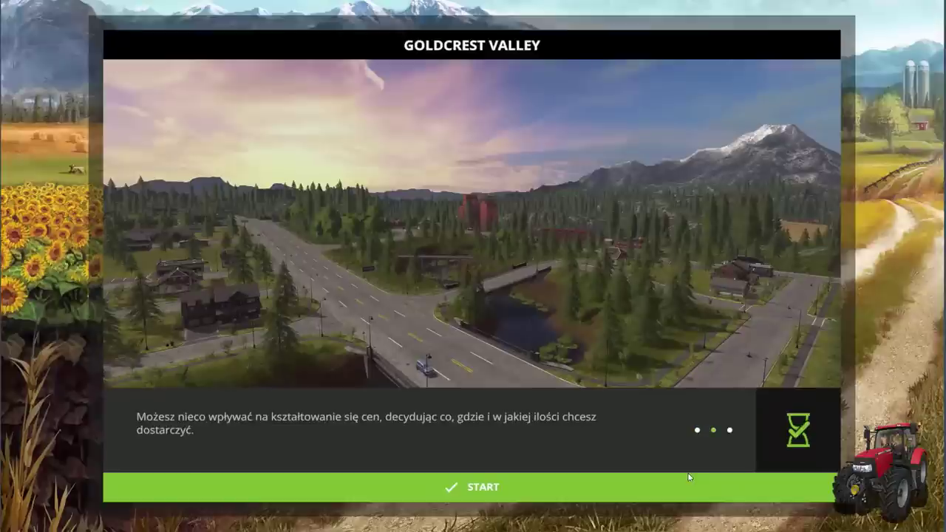
click(570, 502)
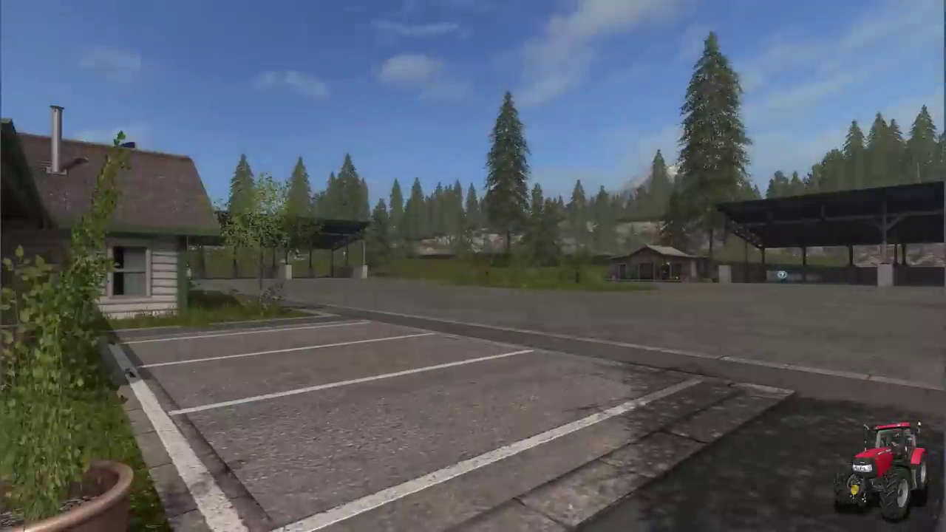
Step: Open the shop's Ciągniki category and browse the tractors for sale and owned vehicles
key(p)
click(237, 213)
scroll(259, 205, down, 5)
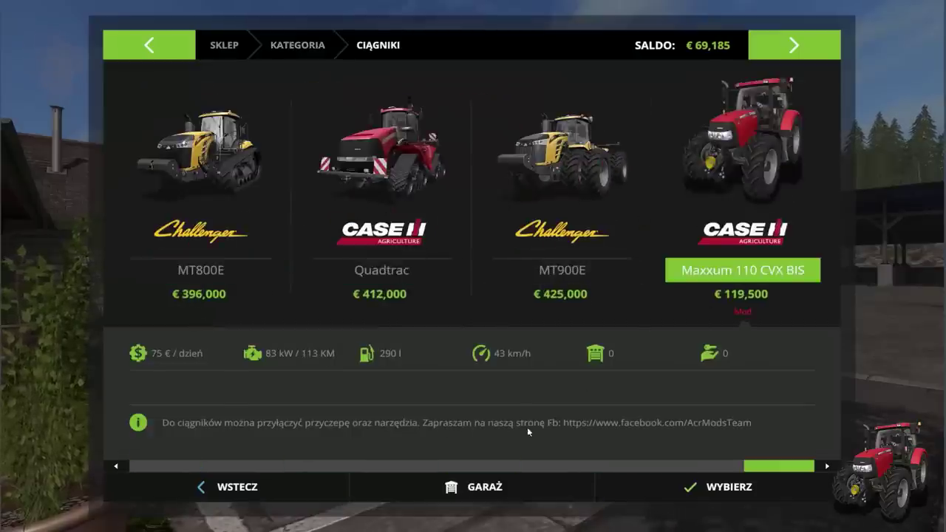
click(473, 487)
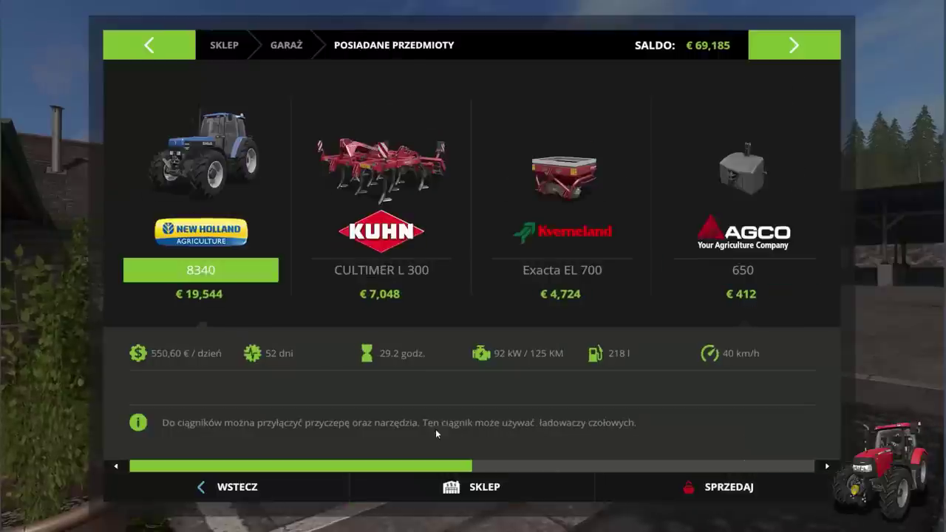
click(473, 487)
scroll(737, 232, down, 8)
Step: Rent the Maxxum 110 CVX BIS, leave the shop and take control of it
click(740, 218)
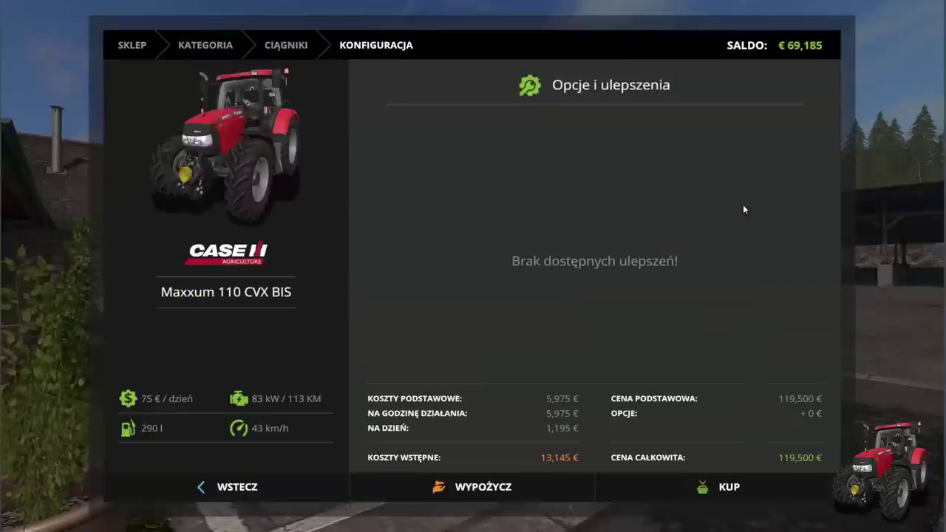
click(480, 487)
click(426, 342)
click(425, 334)
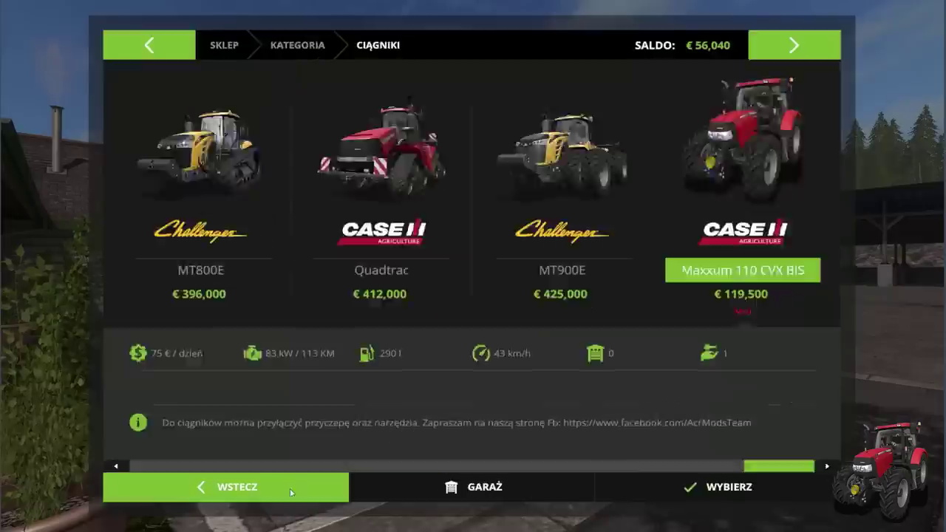
key(Escape)
key(Tab)
Step: Drive the Maxxum forward and steer around the car park, toggling the in-cab and outside views, then get out
key(w)
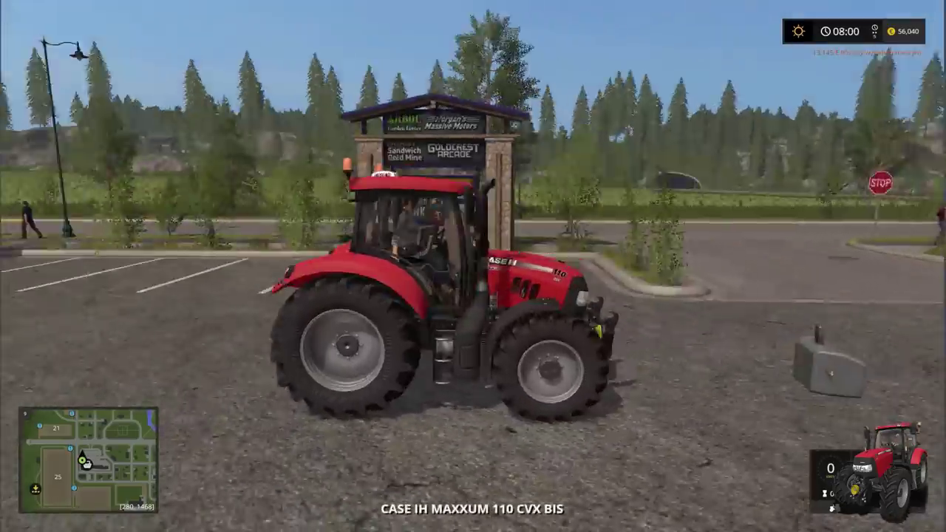
key(d)
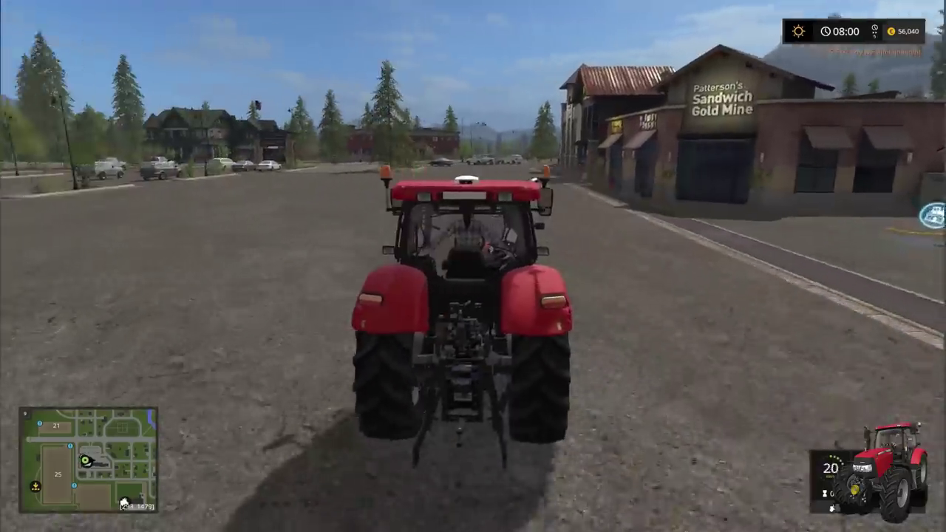
key(c)
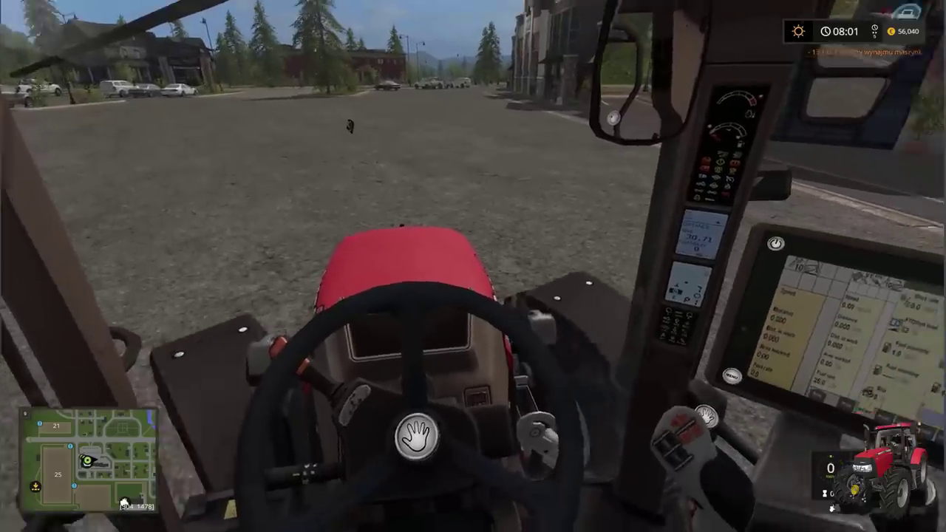
key(c)
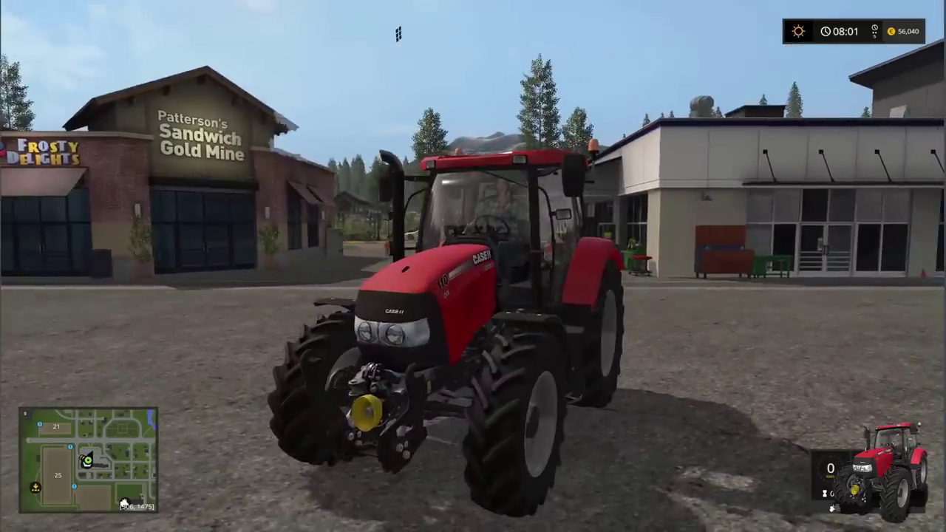
key(e)
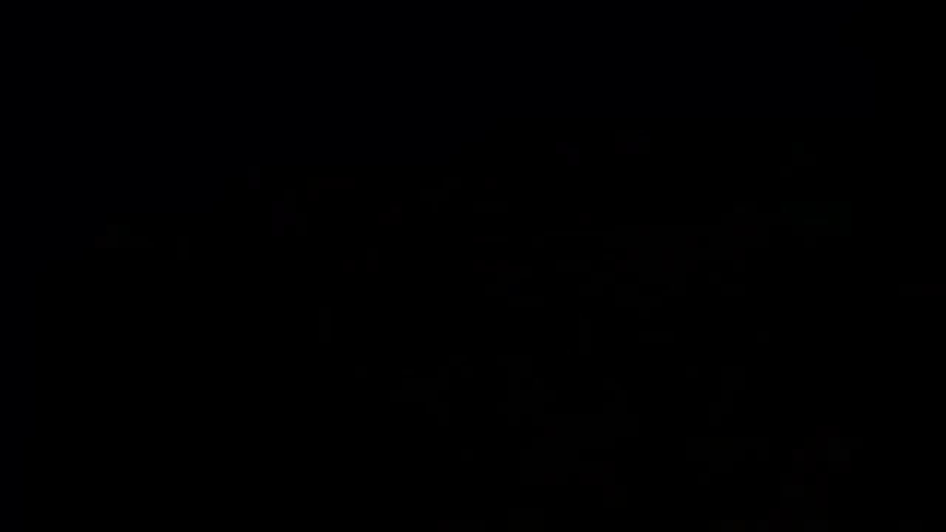